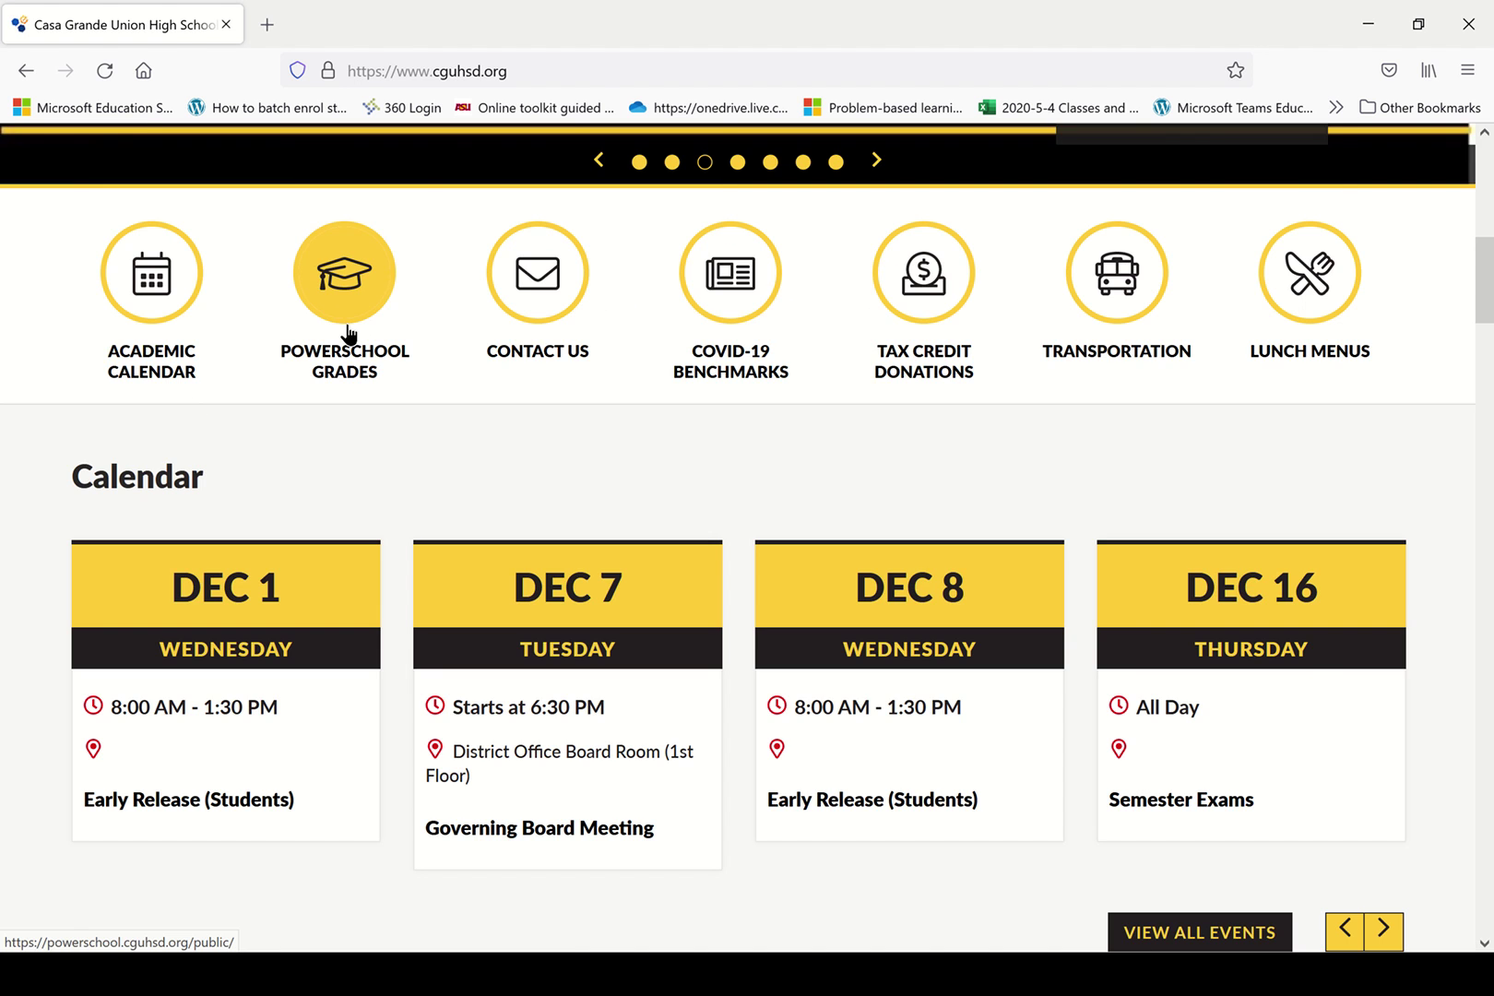
Open the student and parent sign-in page and submit the parent account's username and password.
{"action": "left_click", "coordinate": [347, 327]}
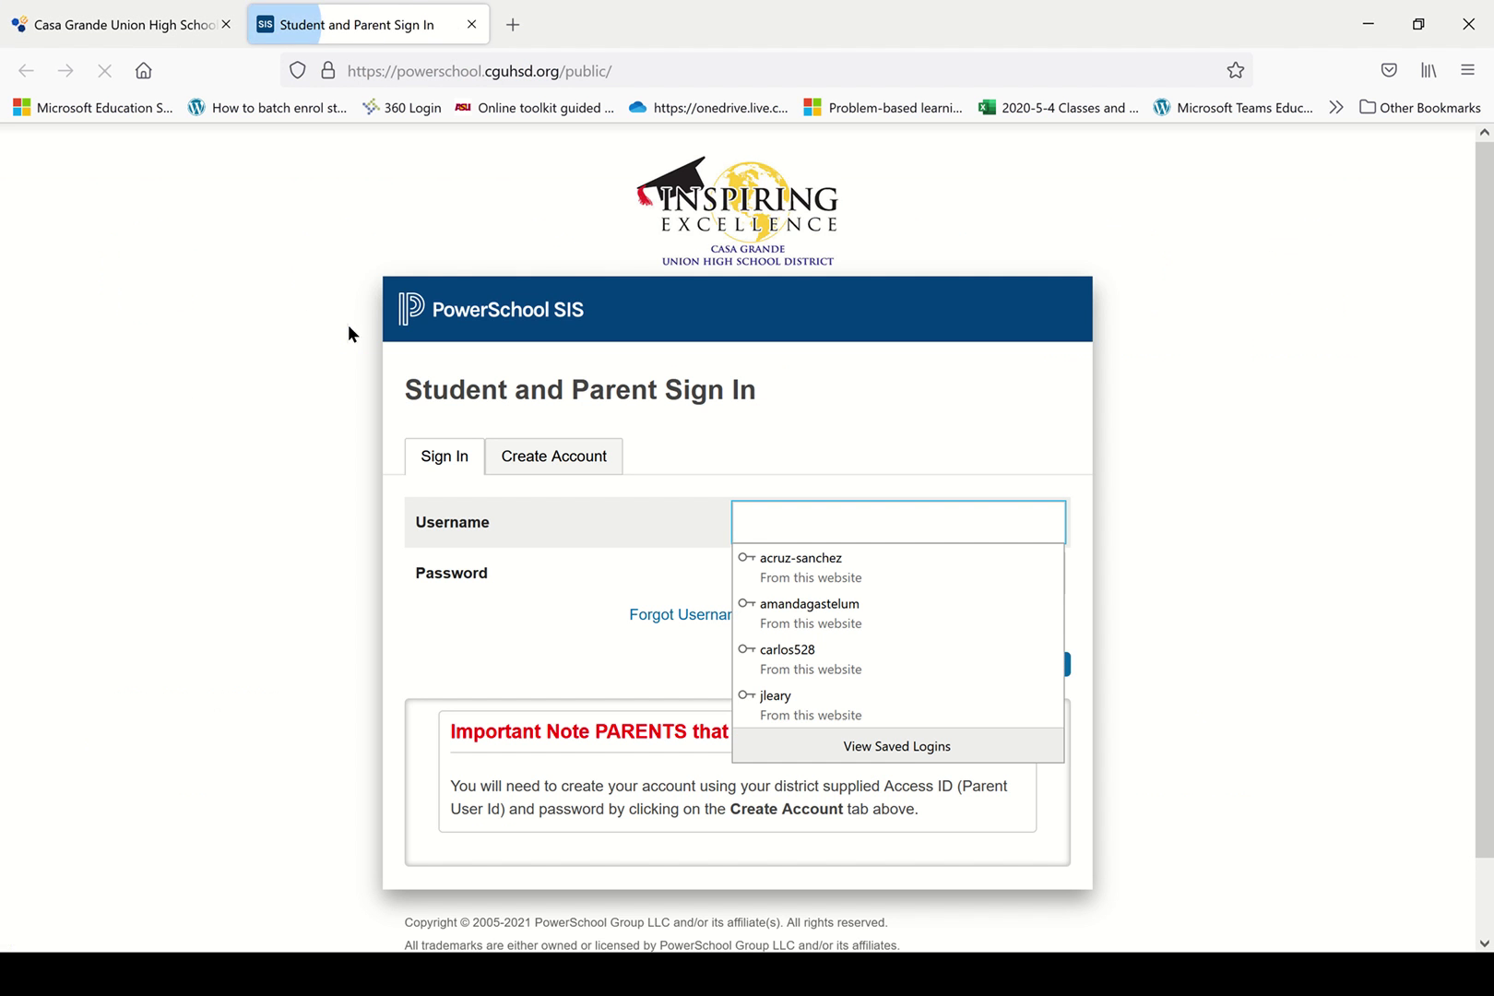
{"action": "left_click", "coordinate": [1313, 466]}
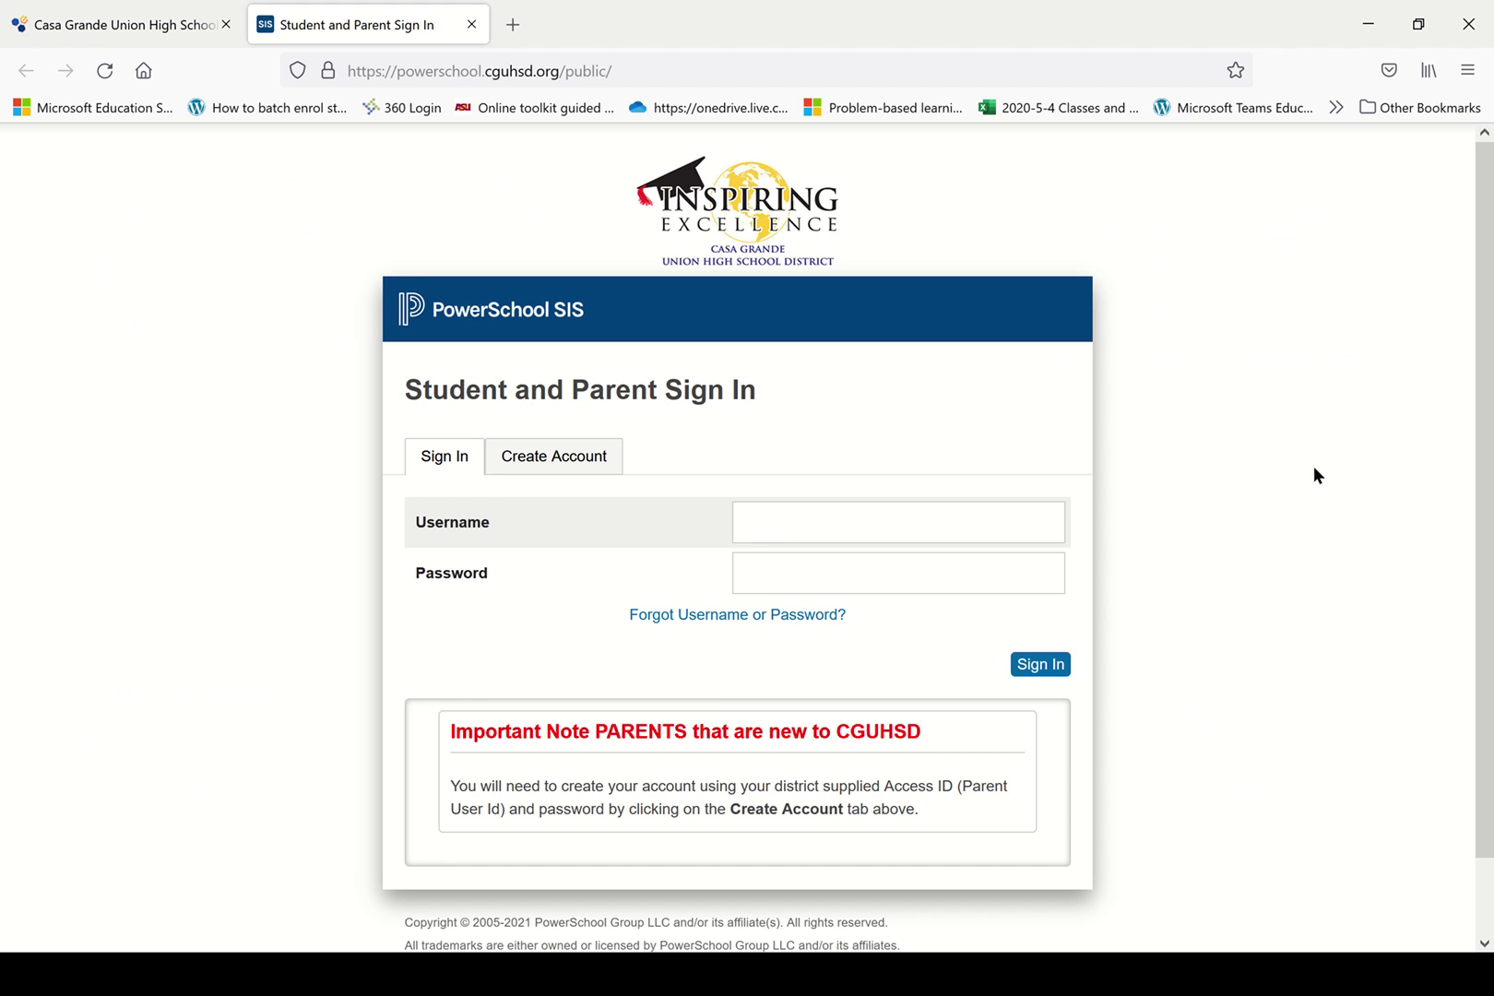
{"action": "left_click", "coordinate": [1005, 521]}
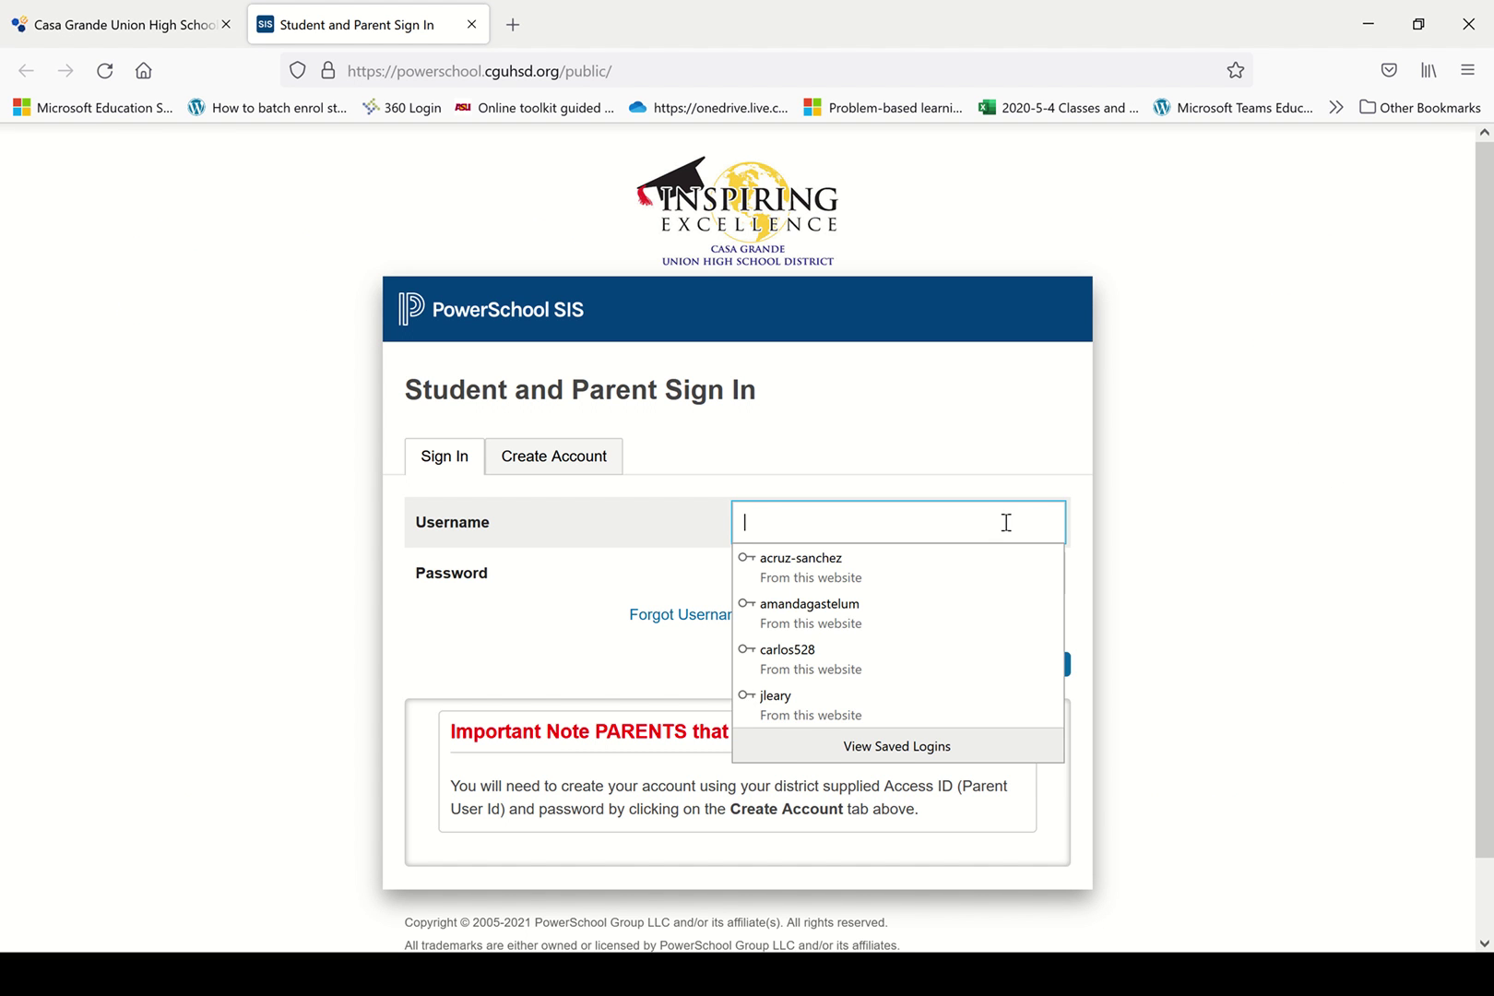
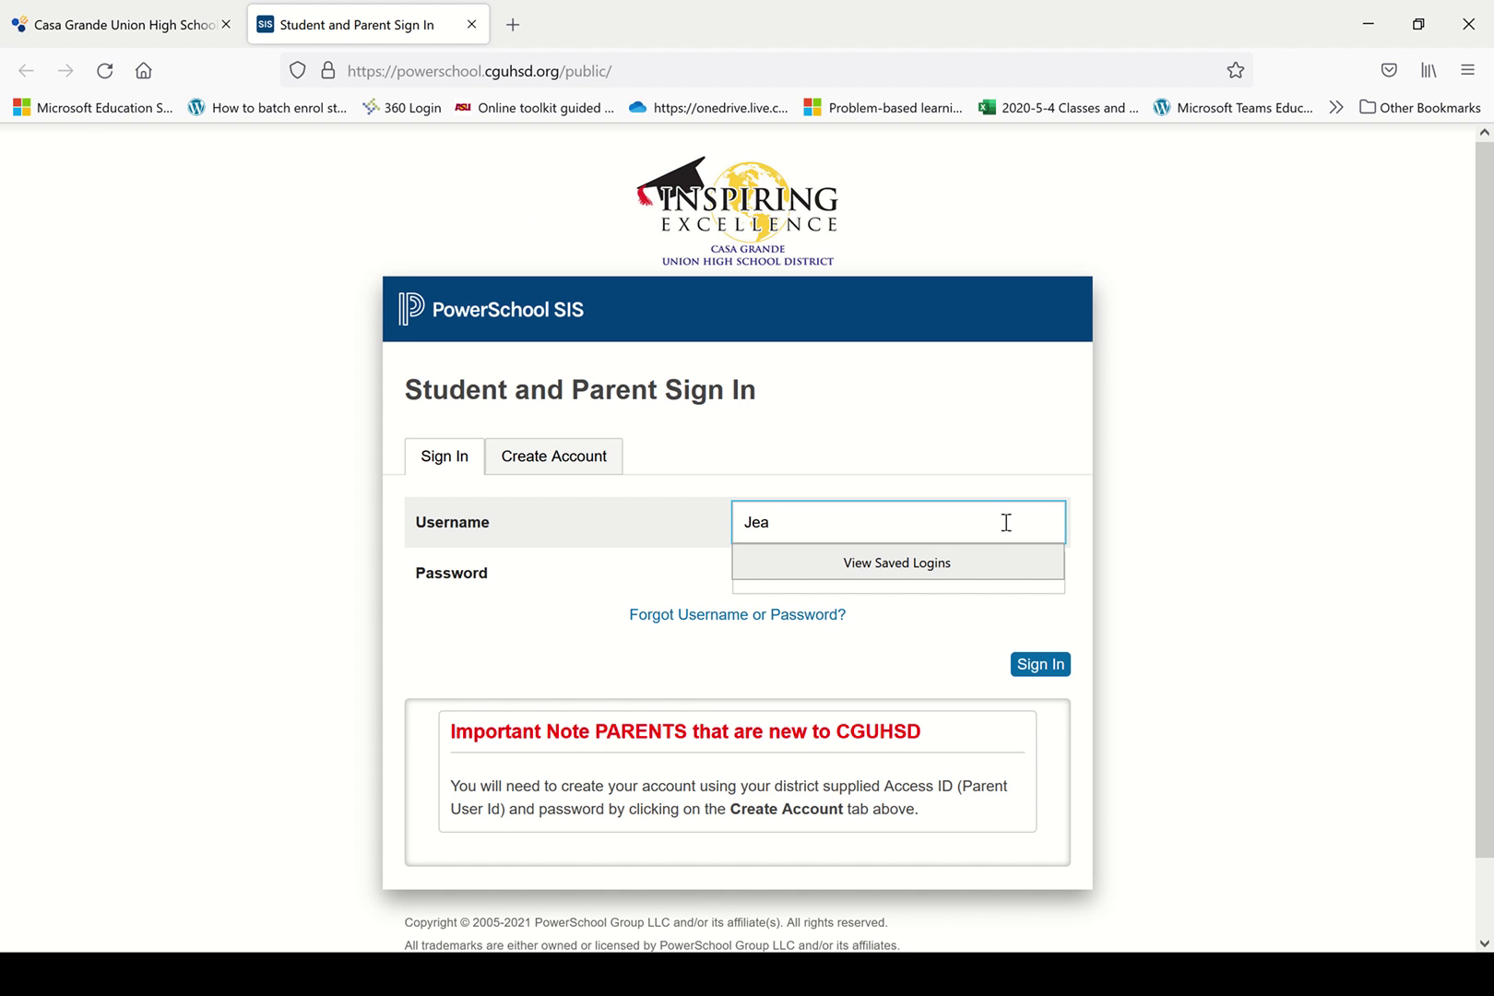
{"action": "key", "text": "Tab"}
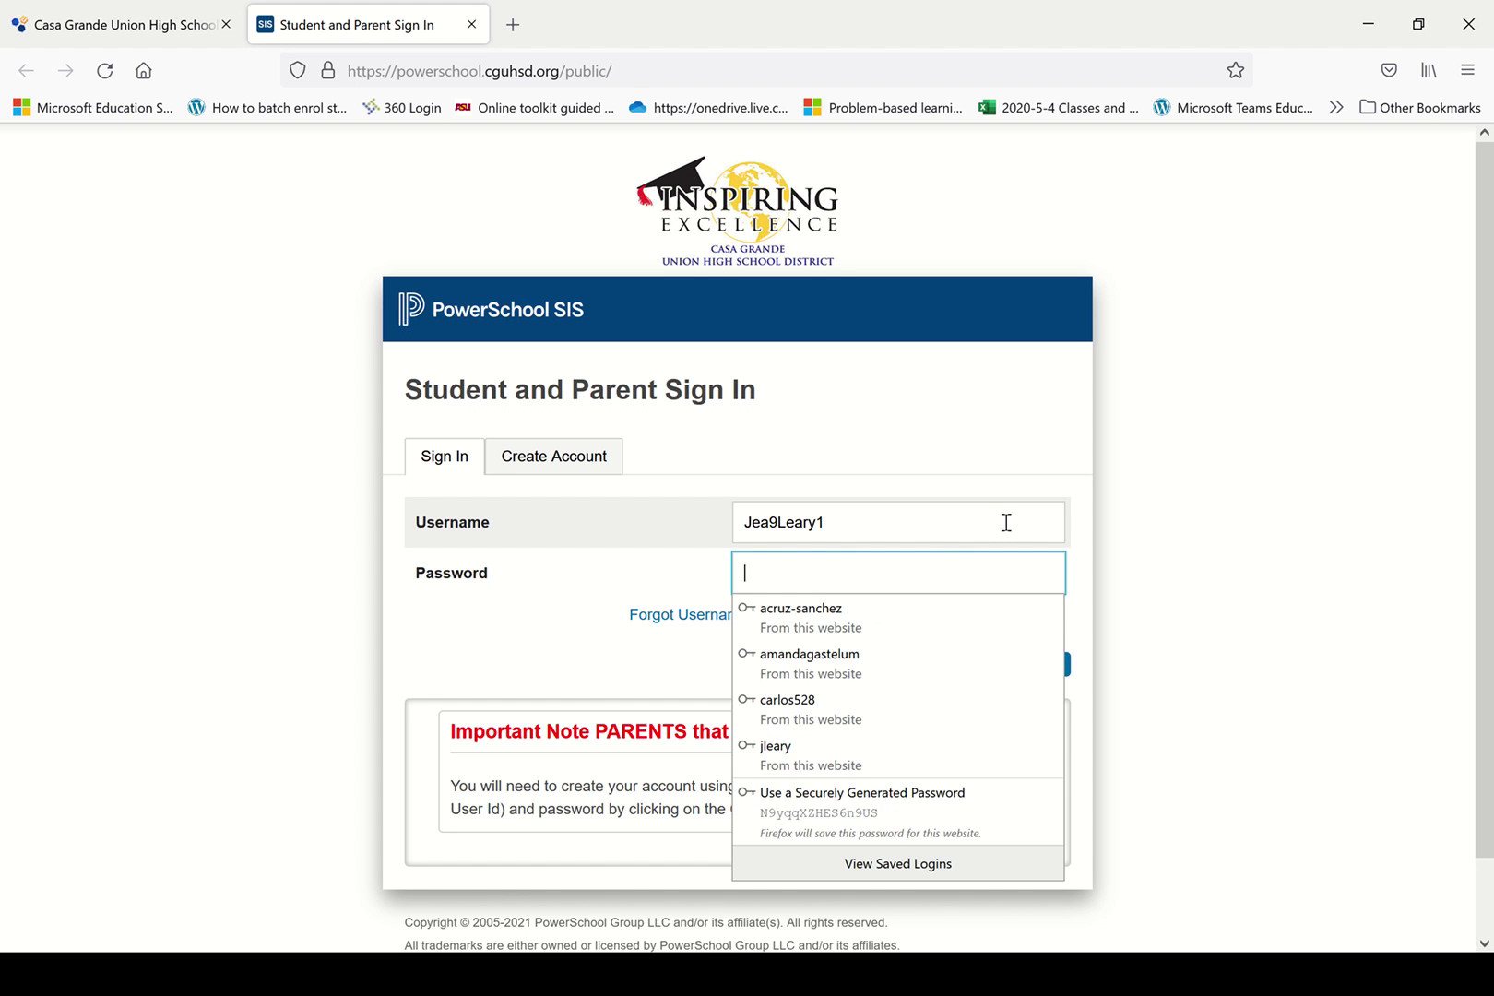
{"action": "type", "text": "•••••••••"}
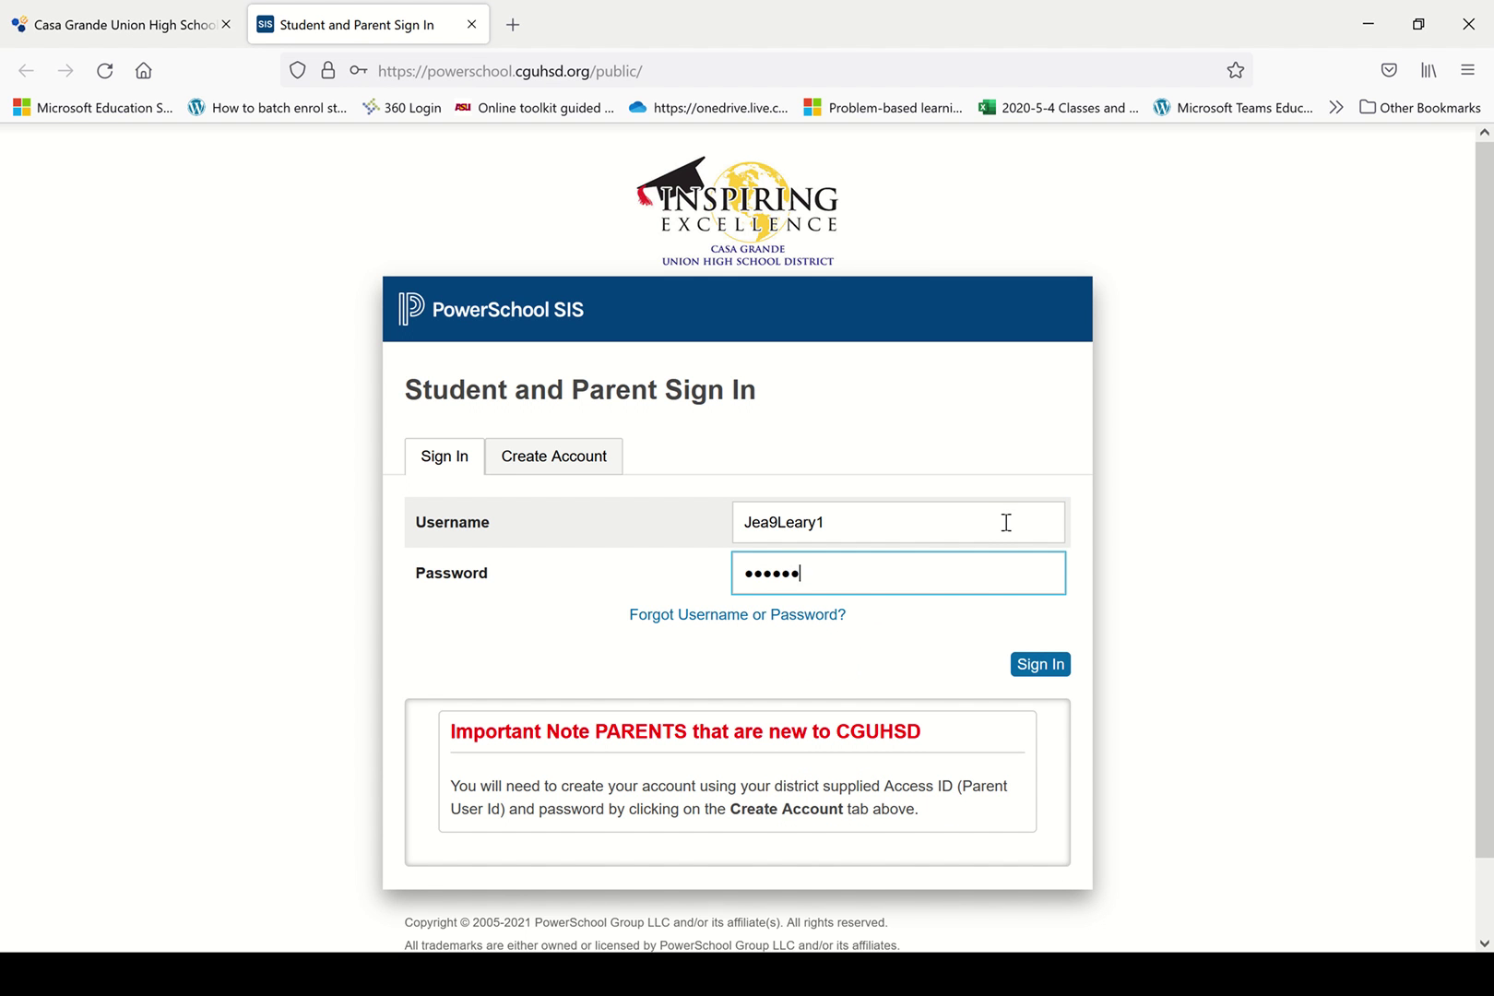
{"action": "type", "text": "•"}
{"action": "key", "text": "Return"}
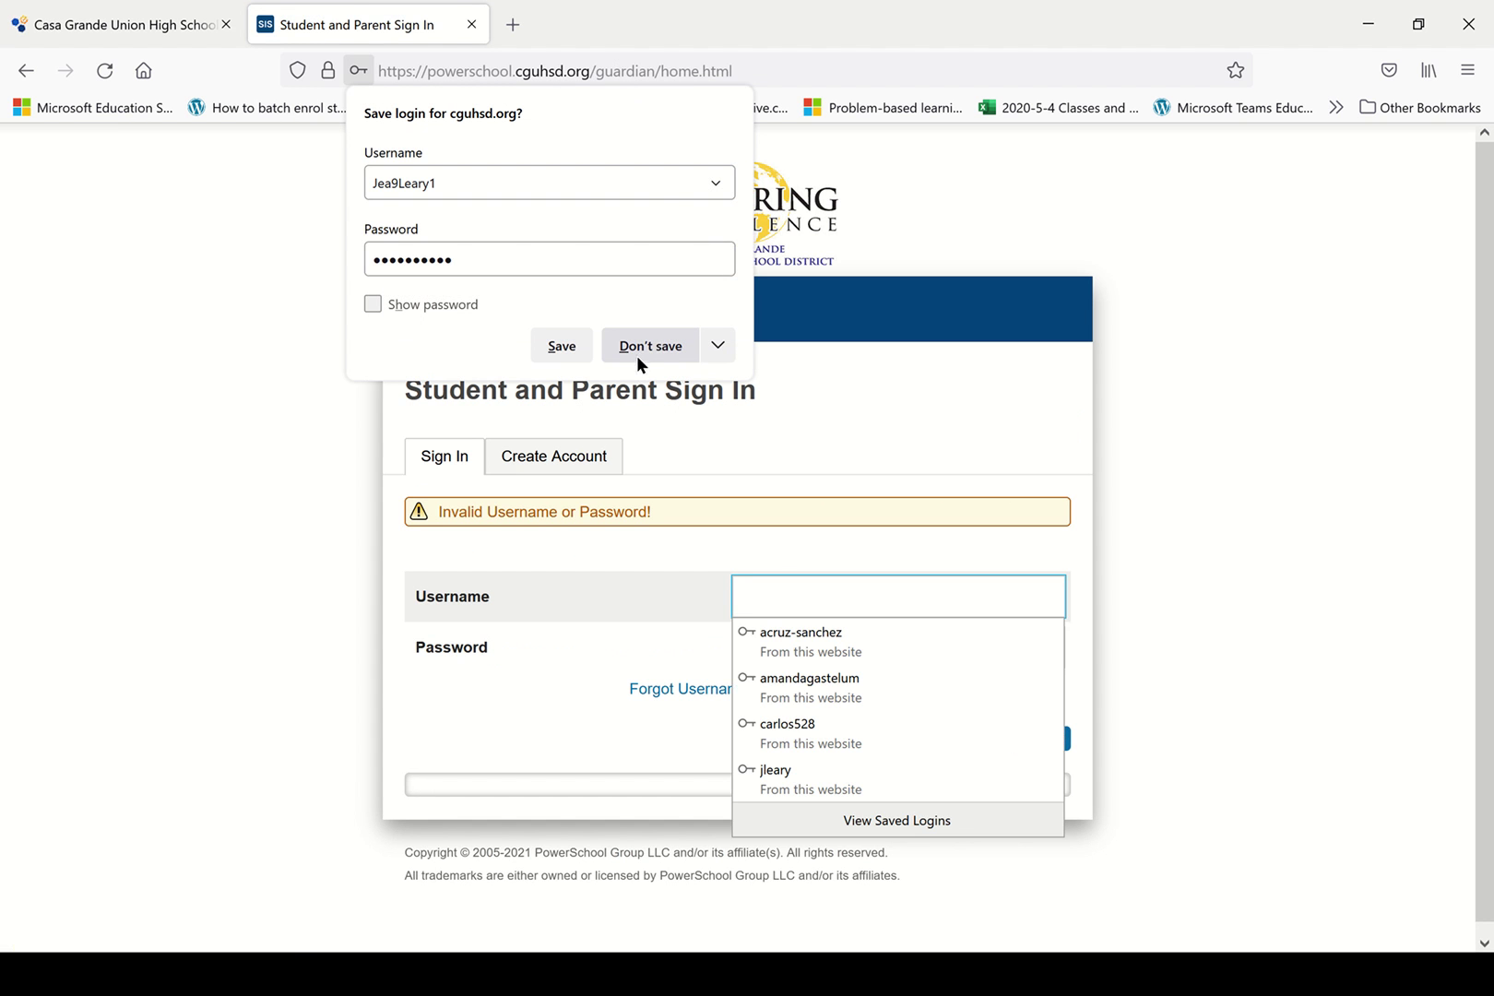
After the failed attempt, re-enter the parent username and password and sign in again.
{"action": "left_click", "coordinate": [641, 346]}
{"action": "left_click", "coordinate": [813, 592]}
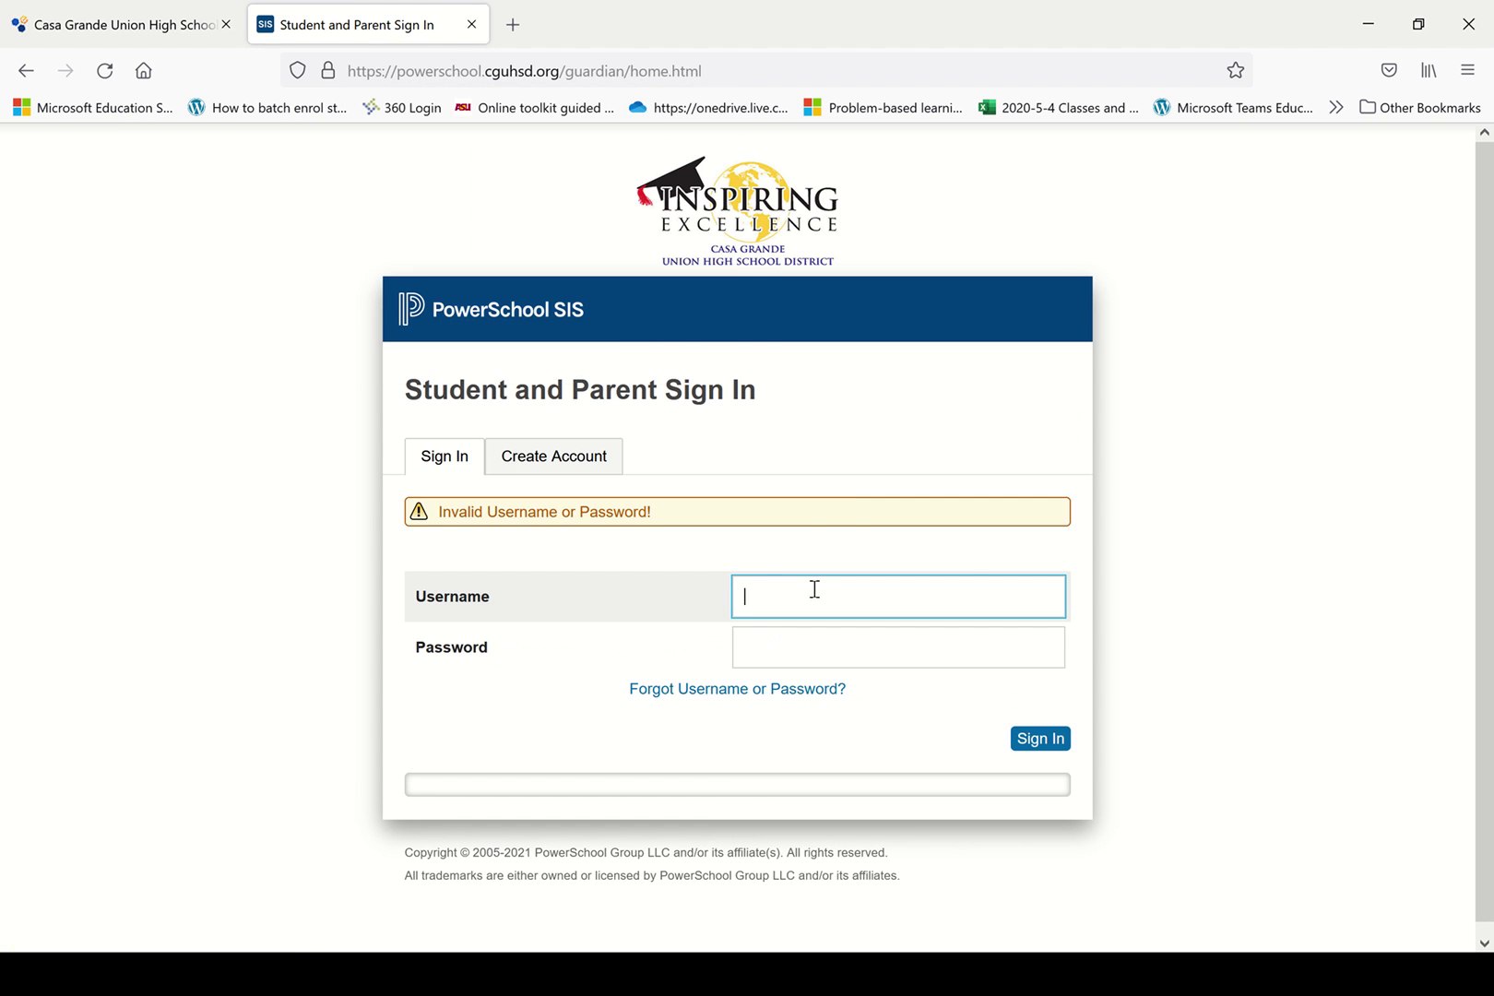
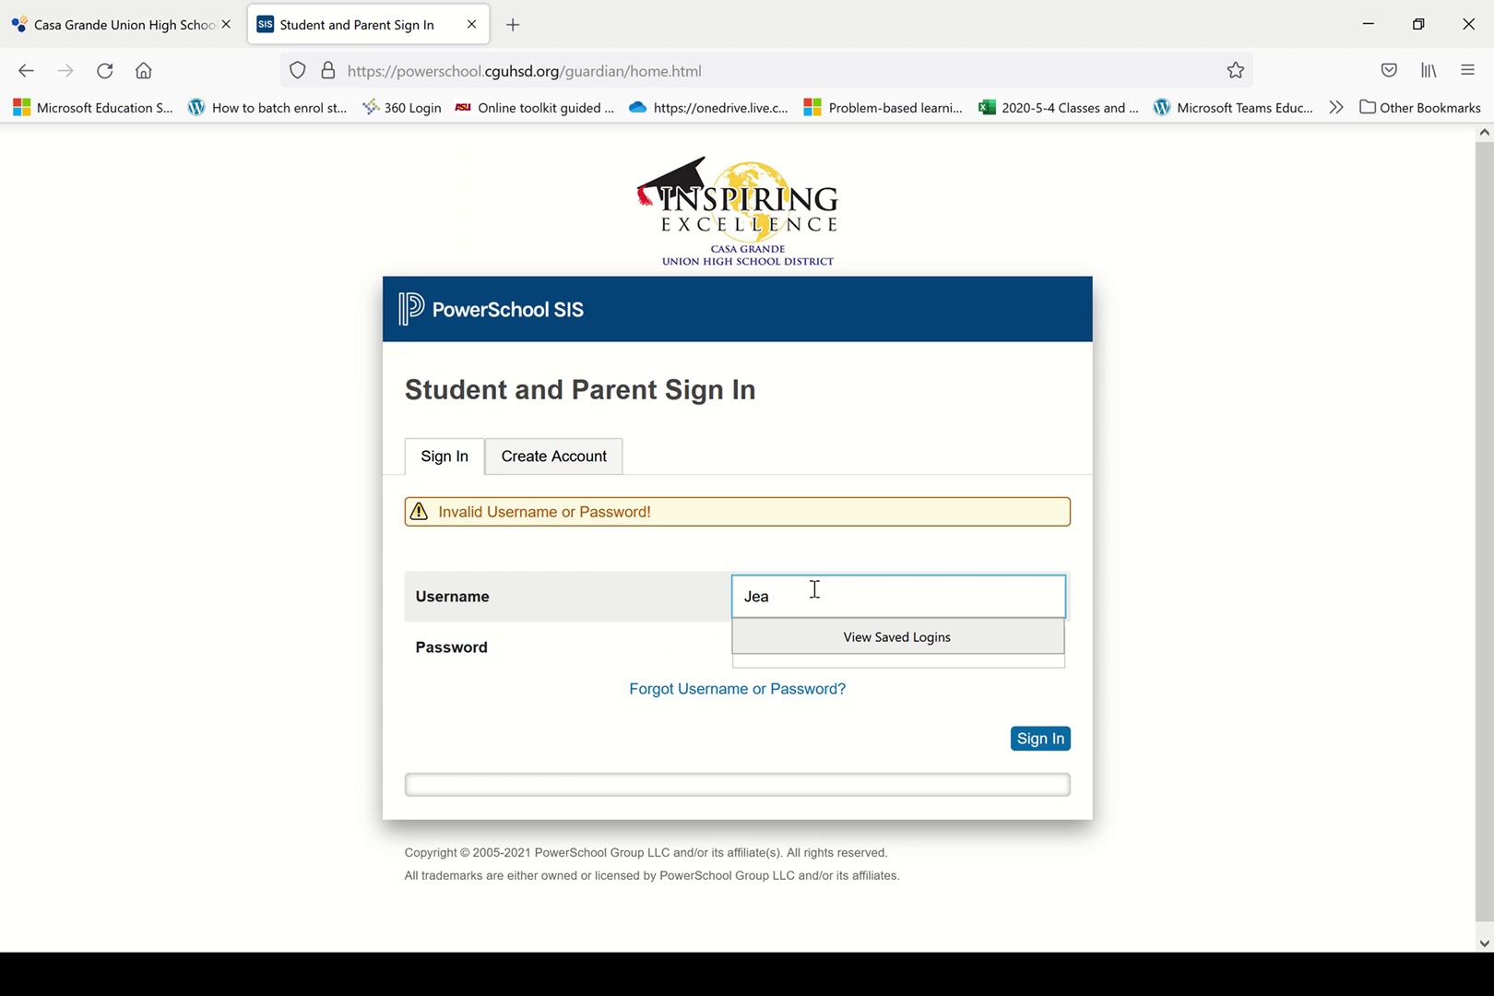
{"action": "key", "text": "Tab"}
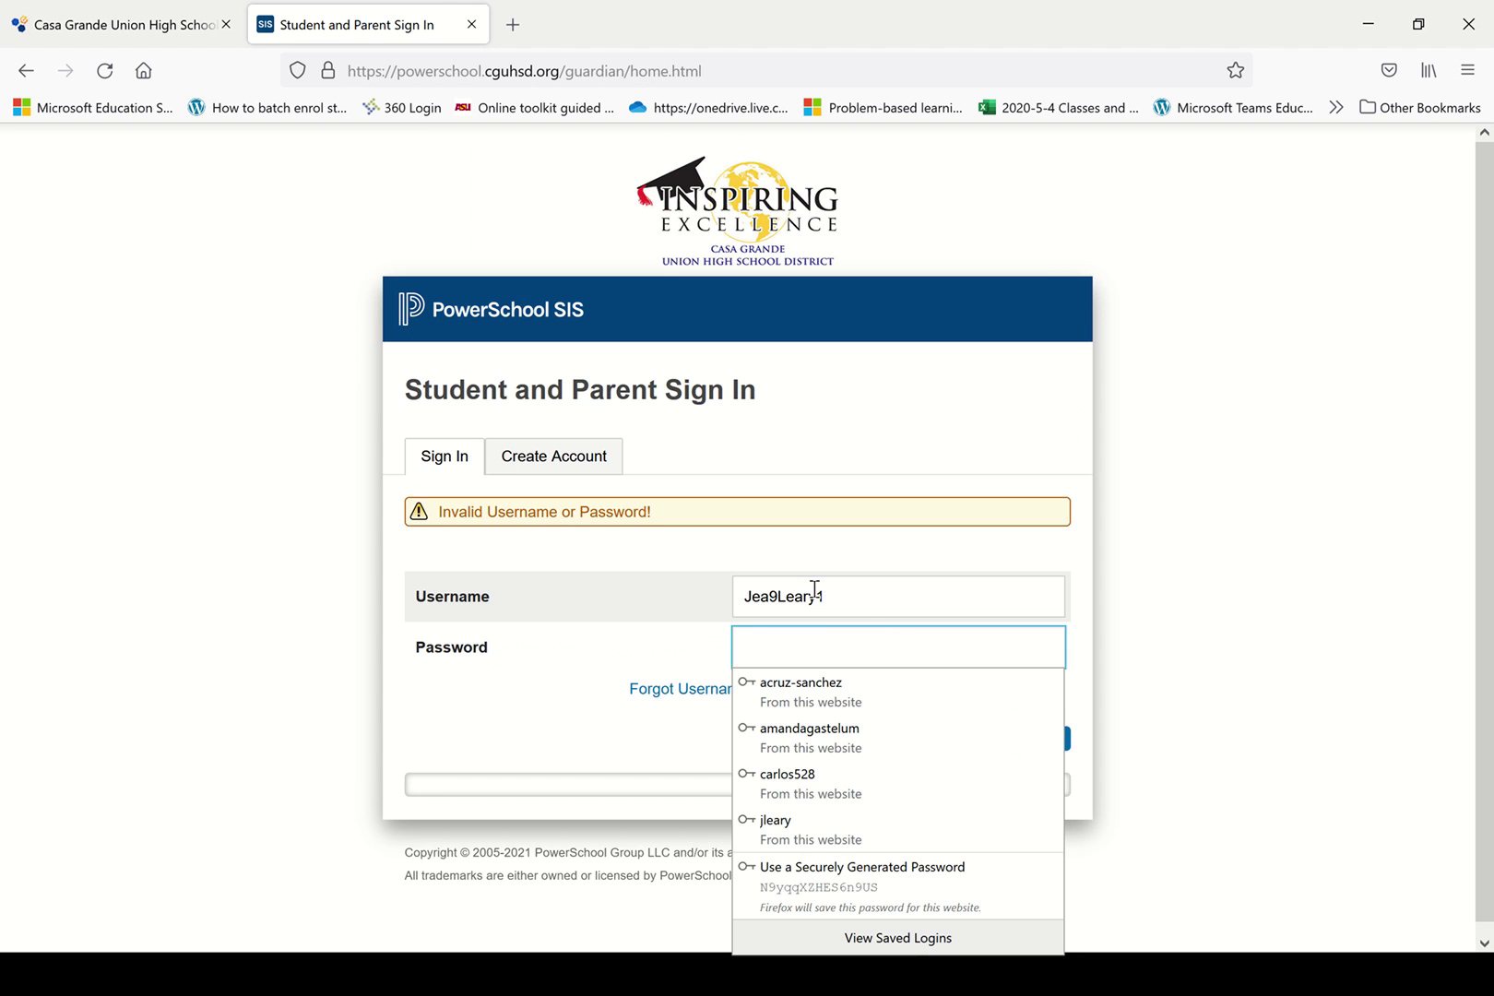
{"action": "type", "text": "•••••••"}
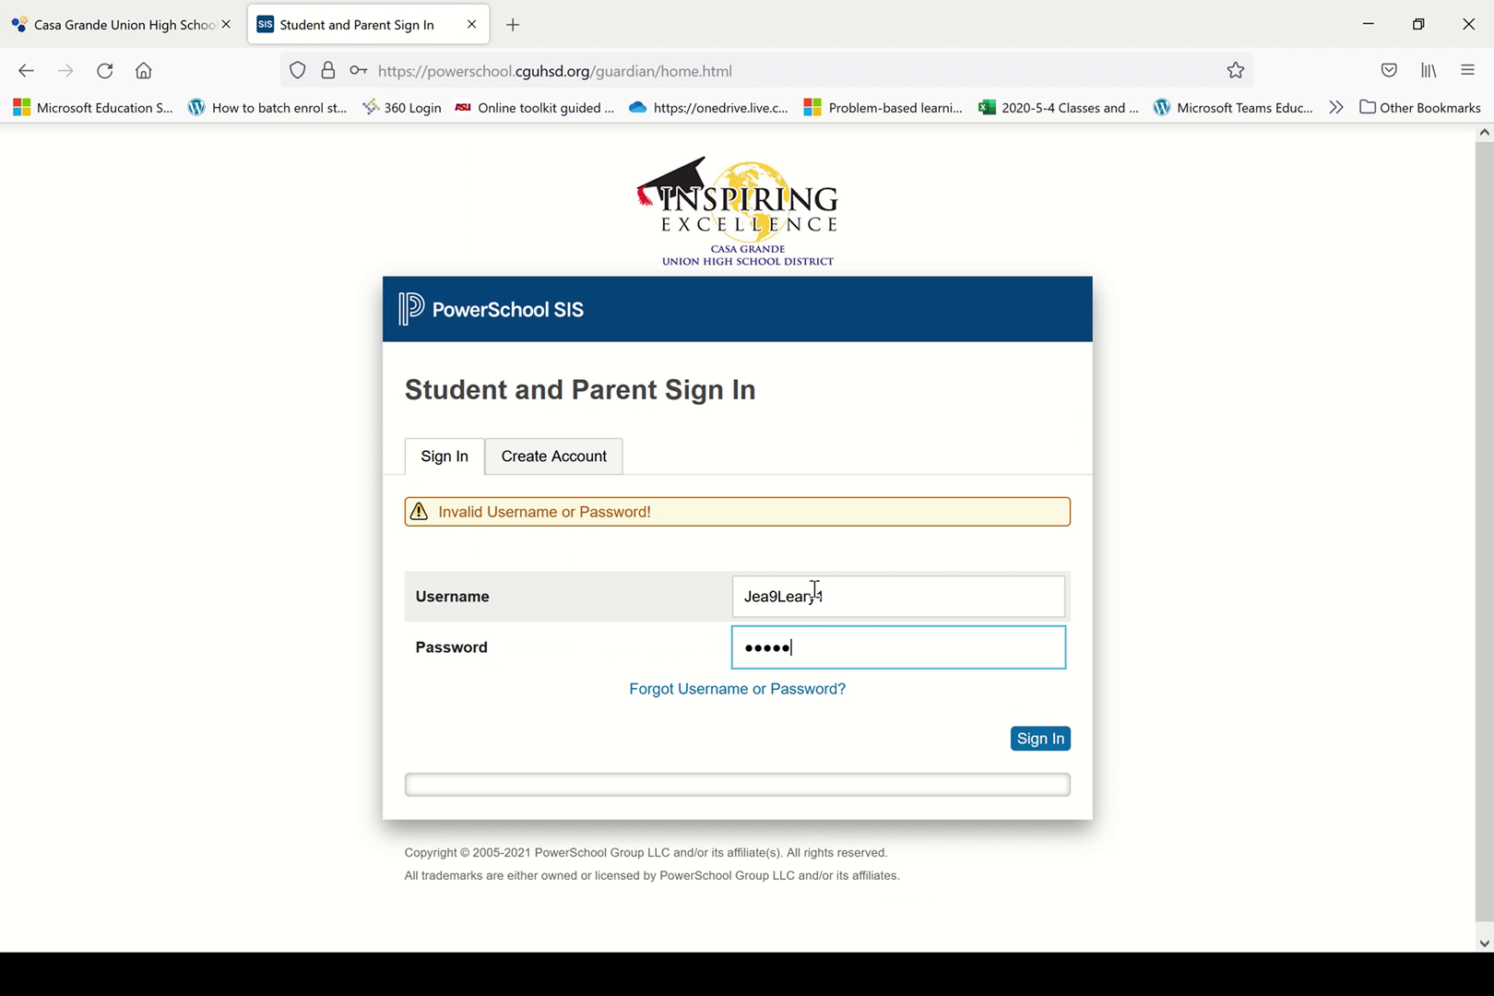
{"action": "type", "text": "•••"}
{"action": "key", "text": "Return"}
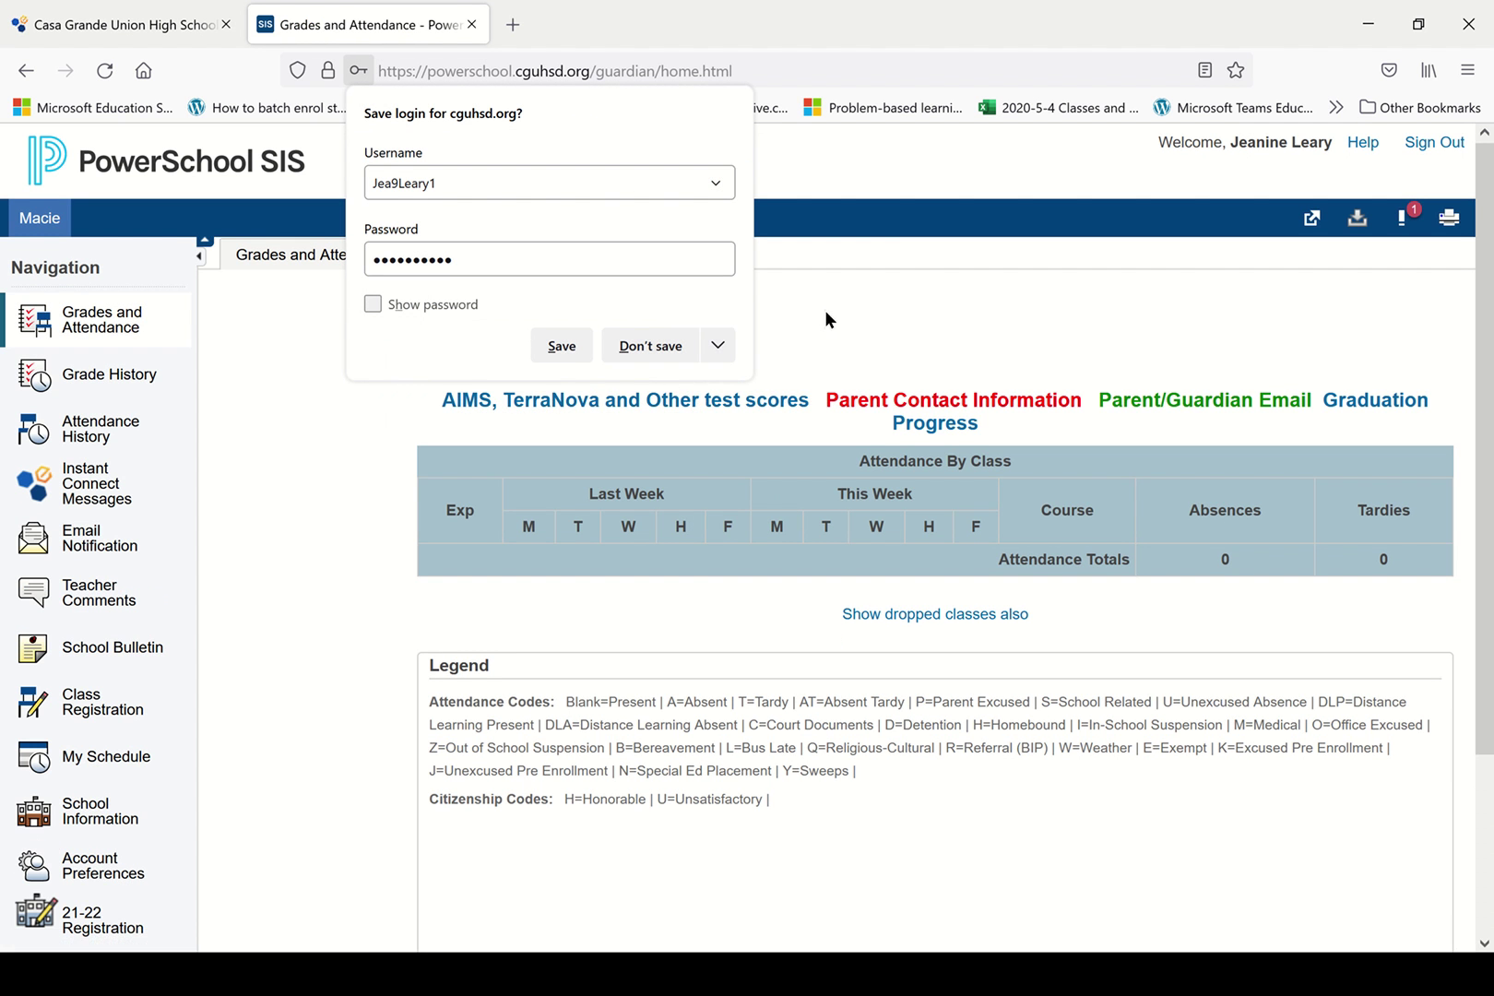
Dismiss Firefox's save-login popup on the Grades and Attendance page.
{"action": "left_click", "coordinate": [853, 314]}
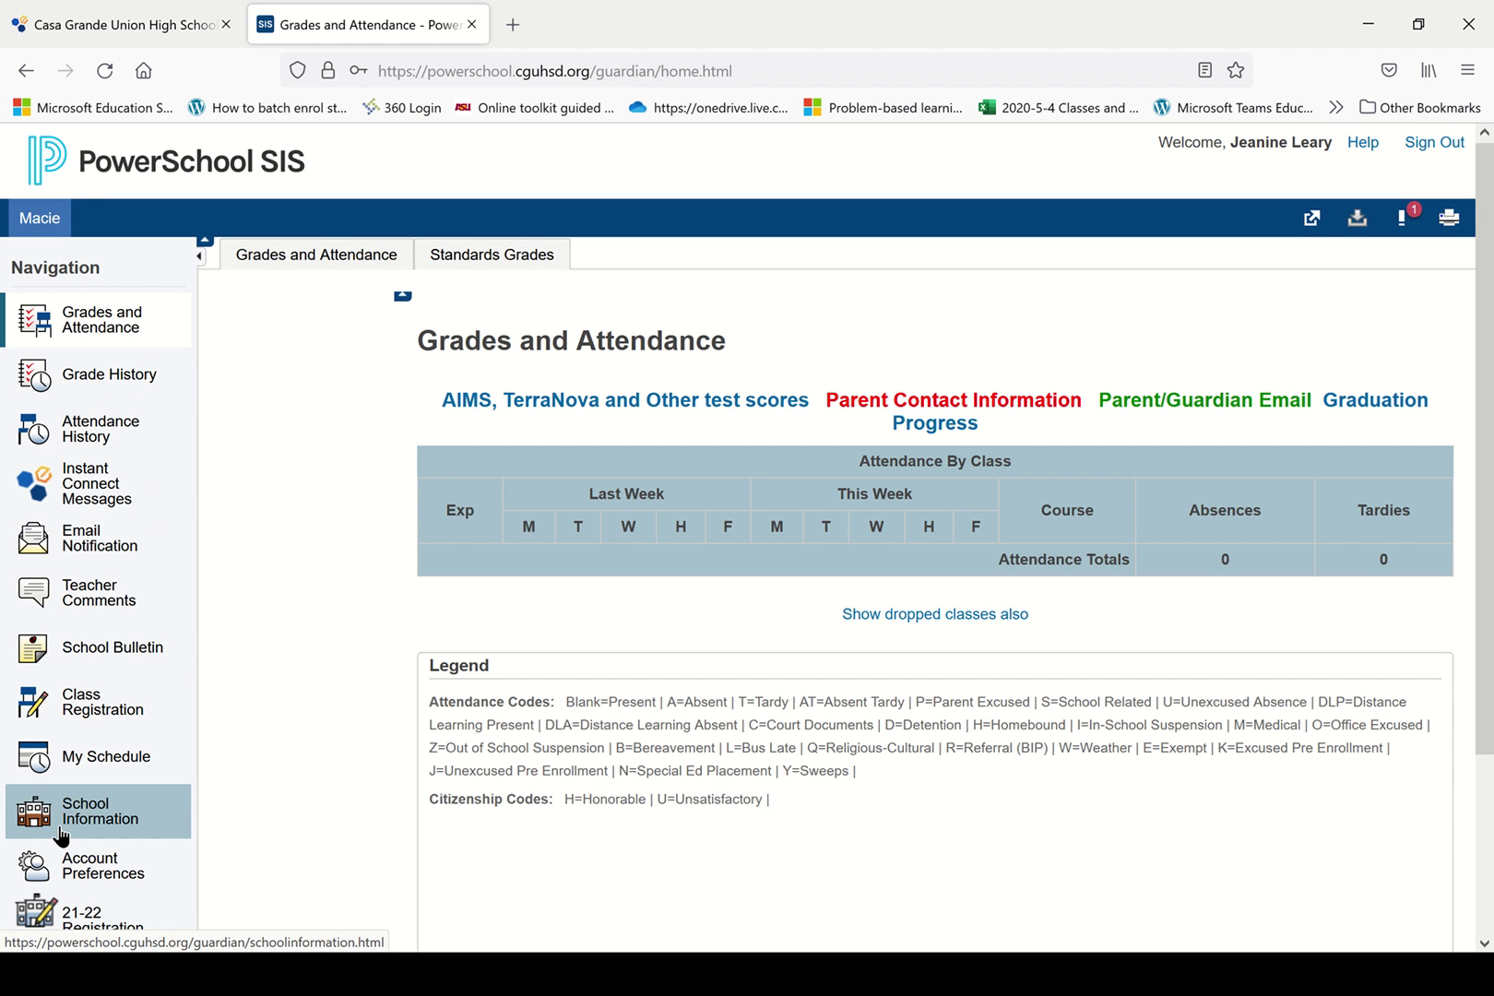
Go to Account Preferences and show the Students tab with the one linked student.
{"action": "left_click", "coordinate": [120, 878]}
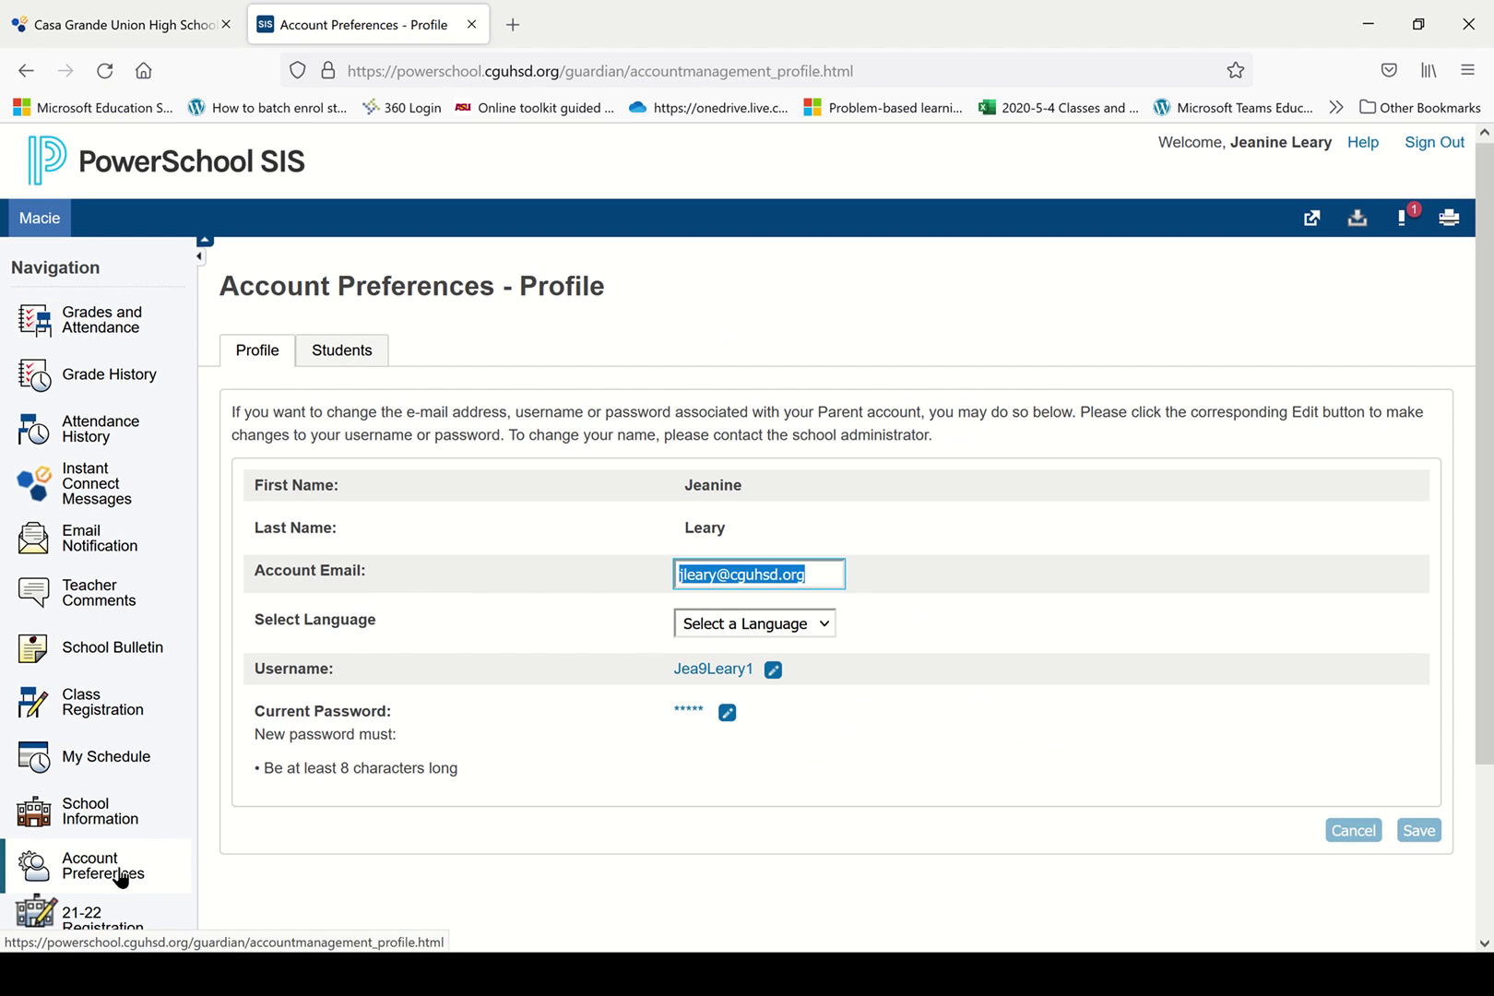
{"action": "left_click", "coordinate": [343, 356]}
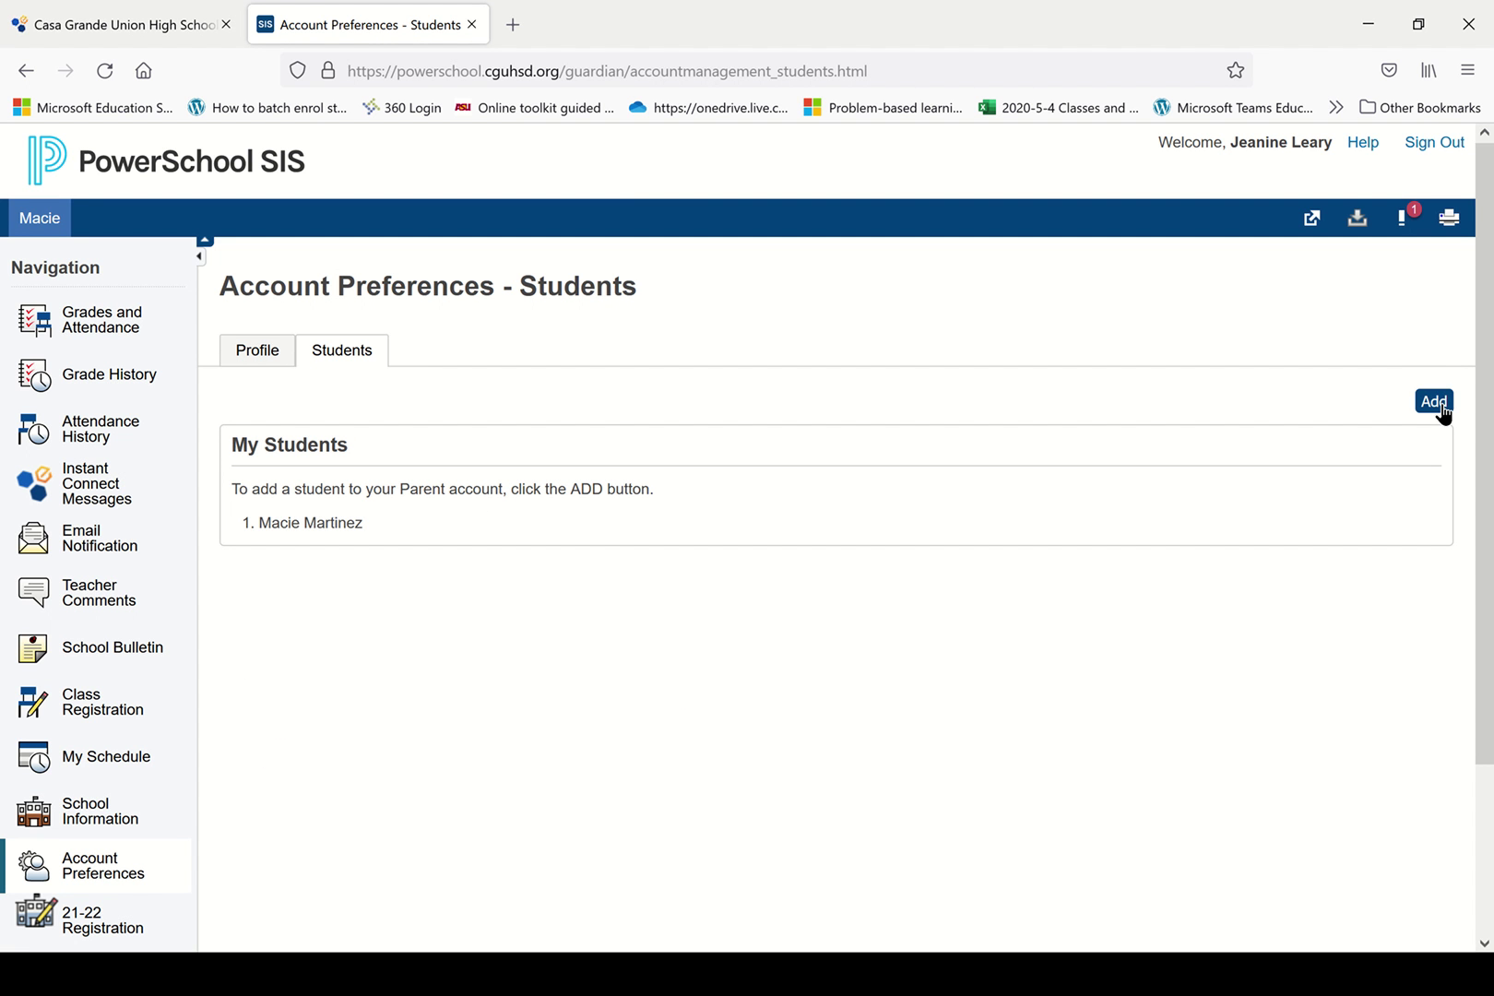
Add a second student with their name, access ID and access password, relationship Mother.
{"action": "left_click", "coordinate": [1440, 404]}
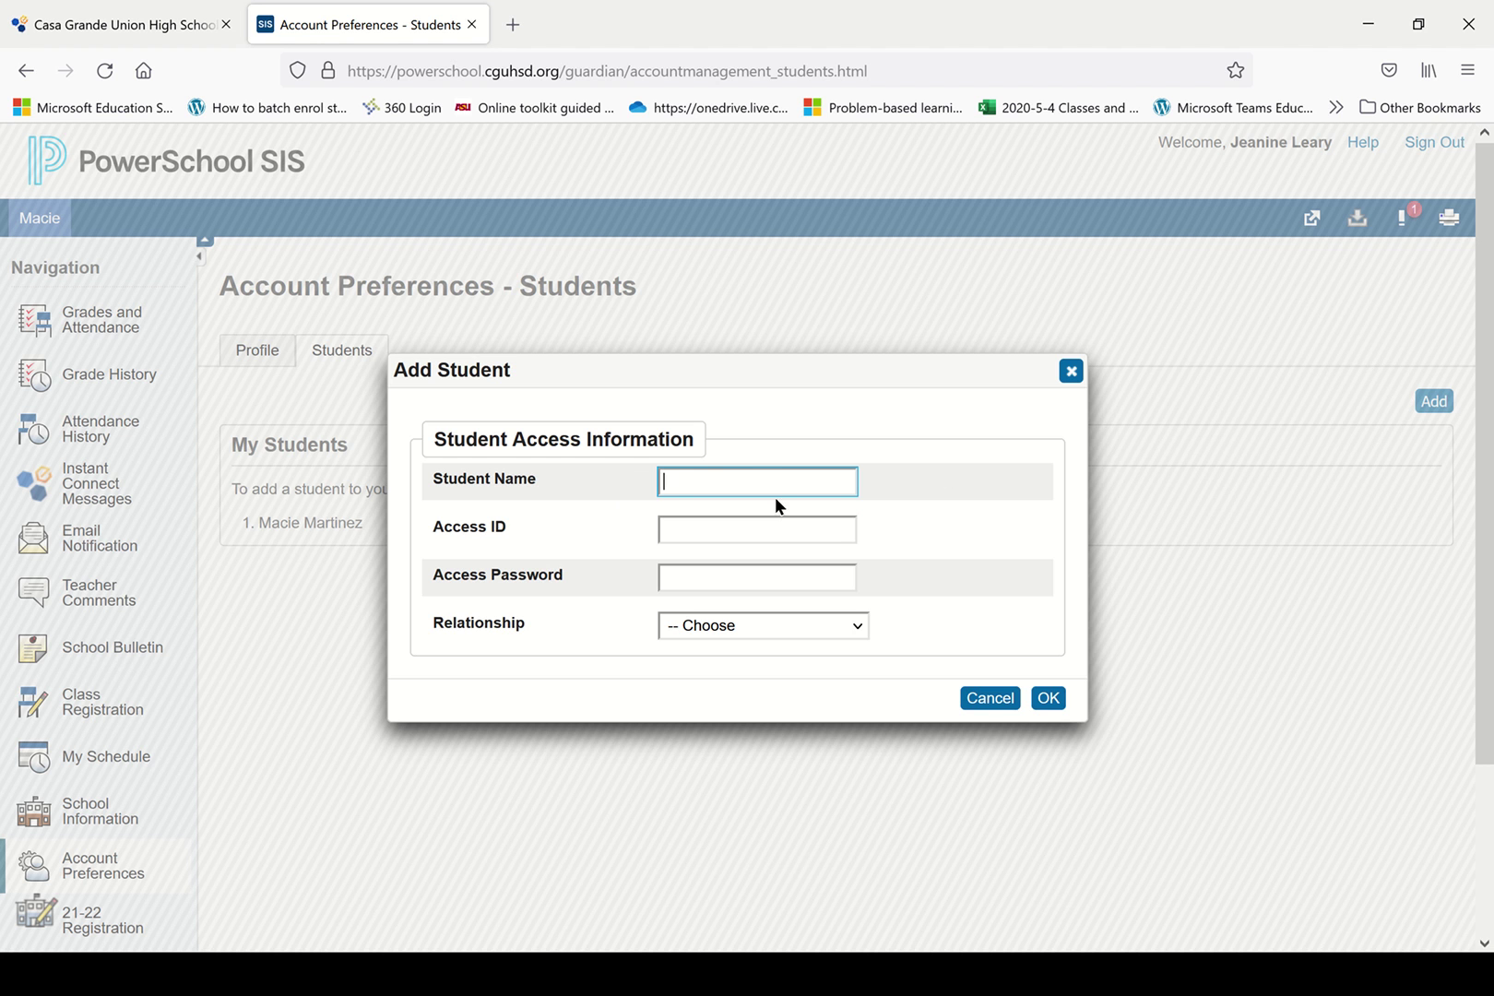
{"action": "key", "text": "Tab"}
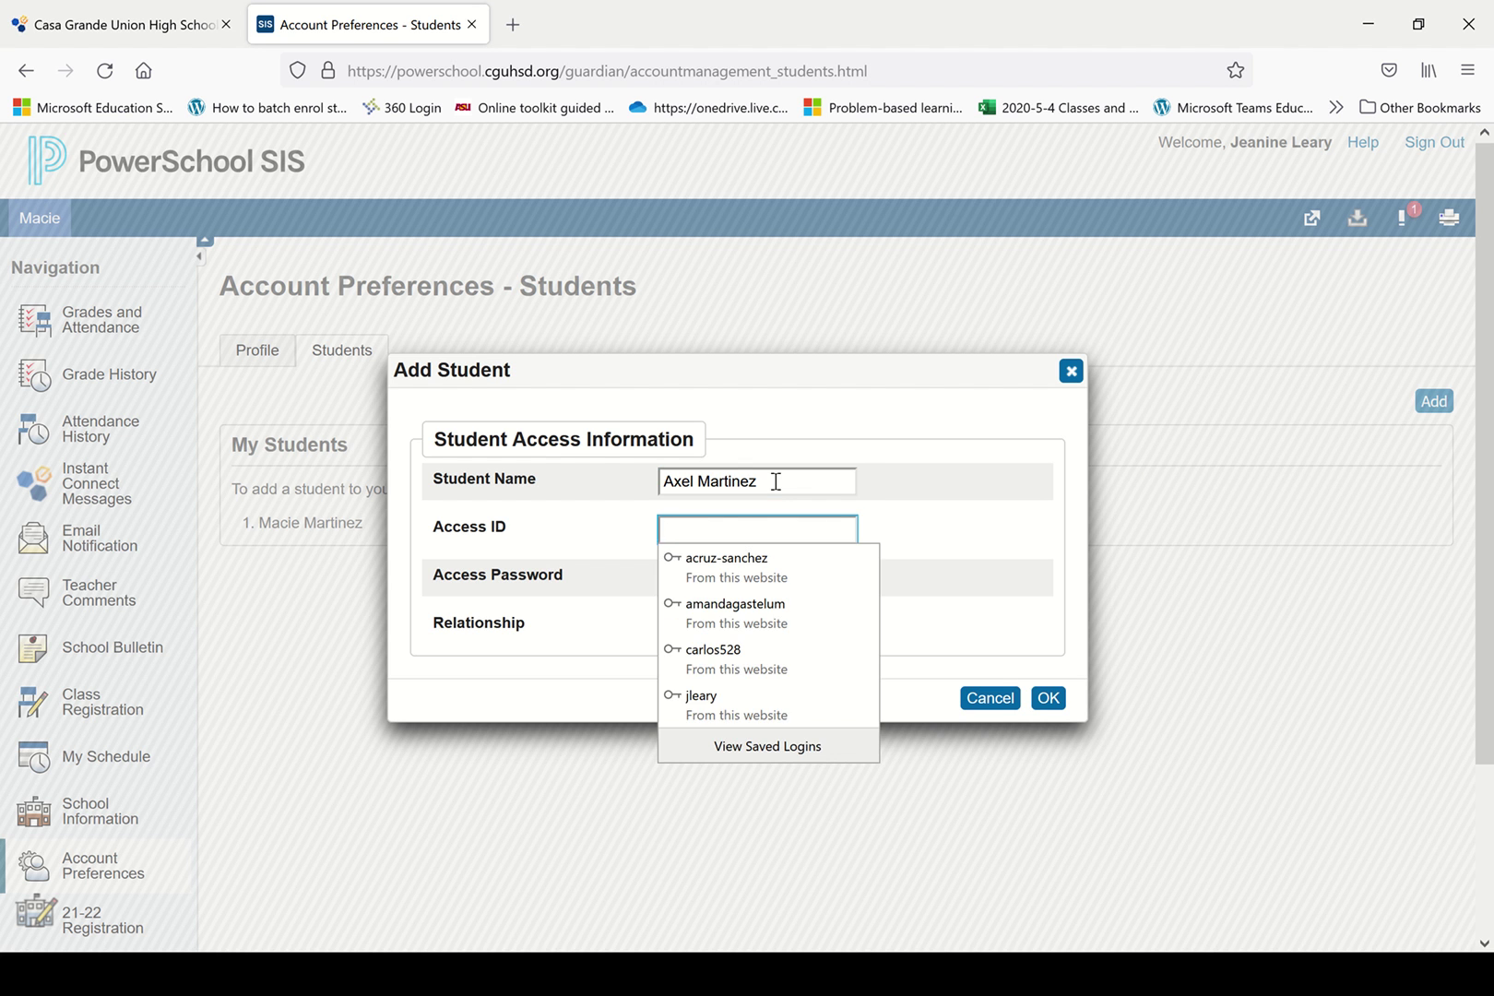
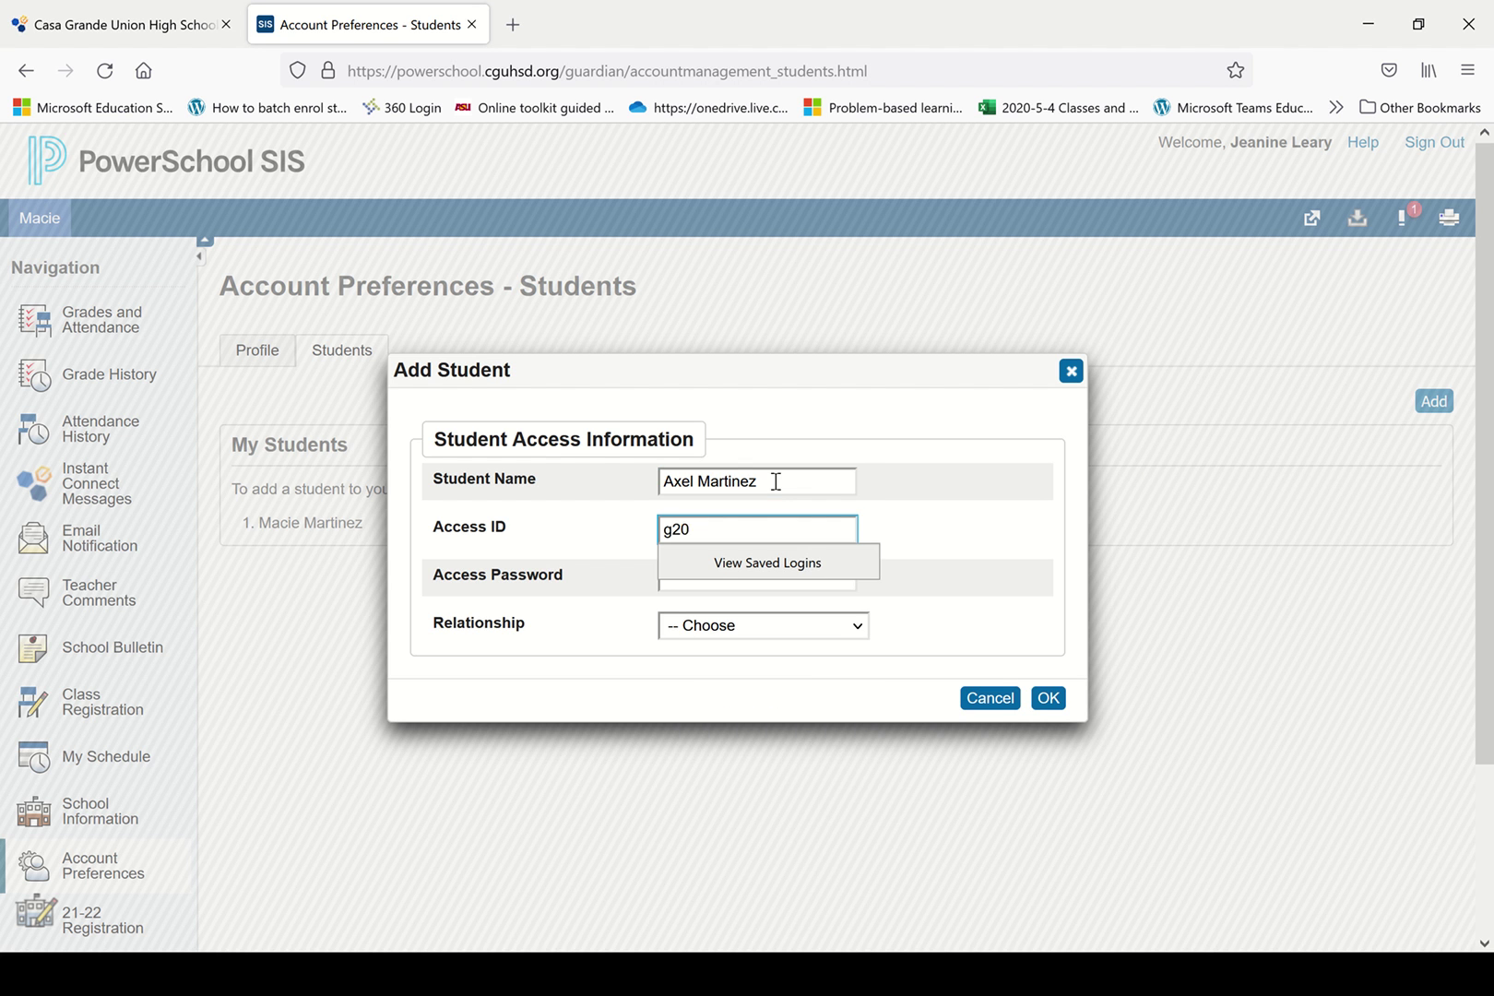
{"action": "key", "text": "Tab"}
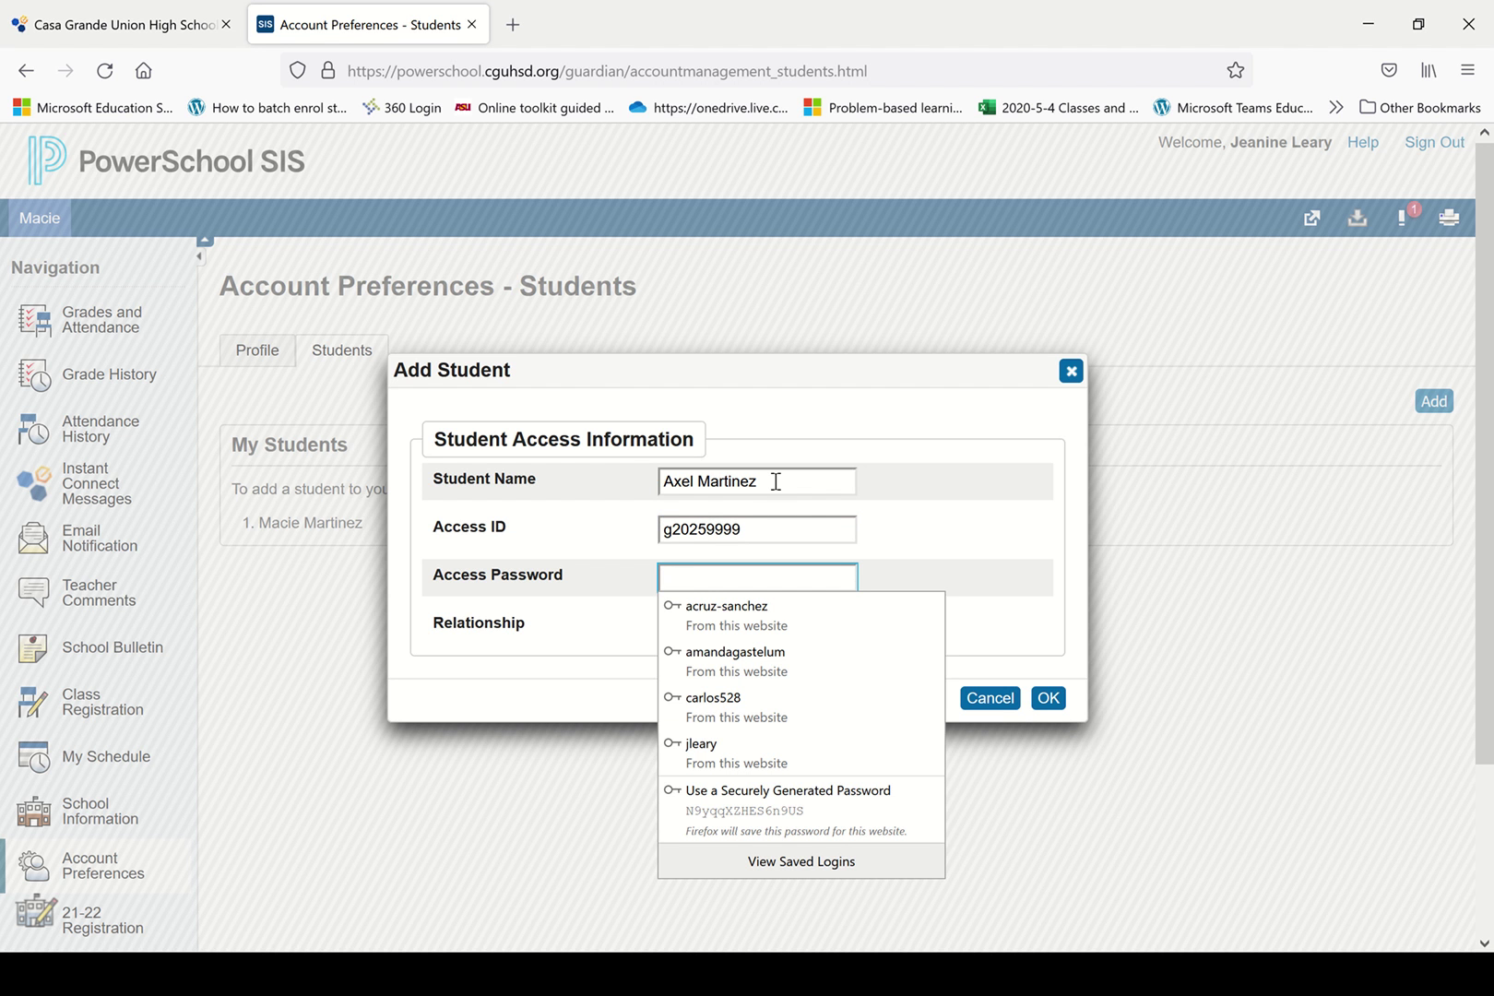
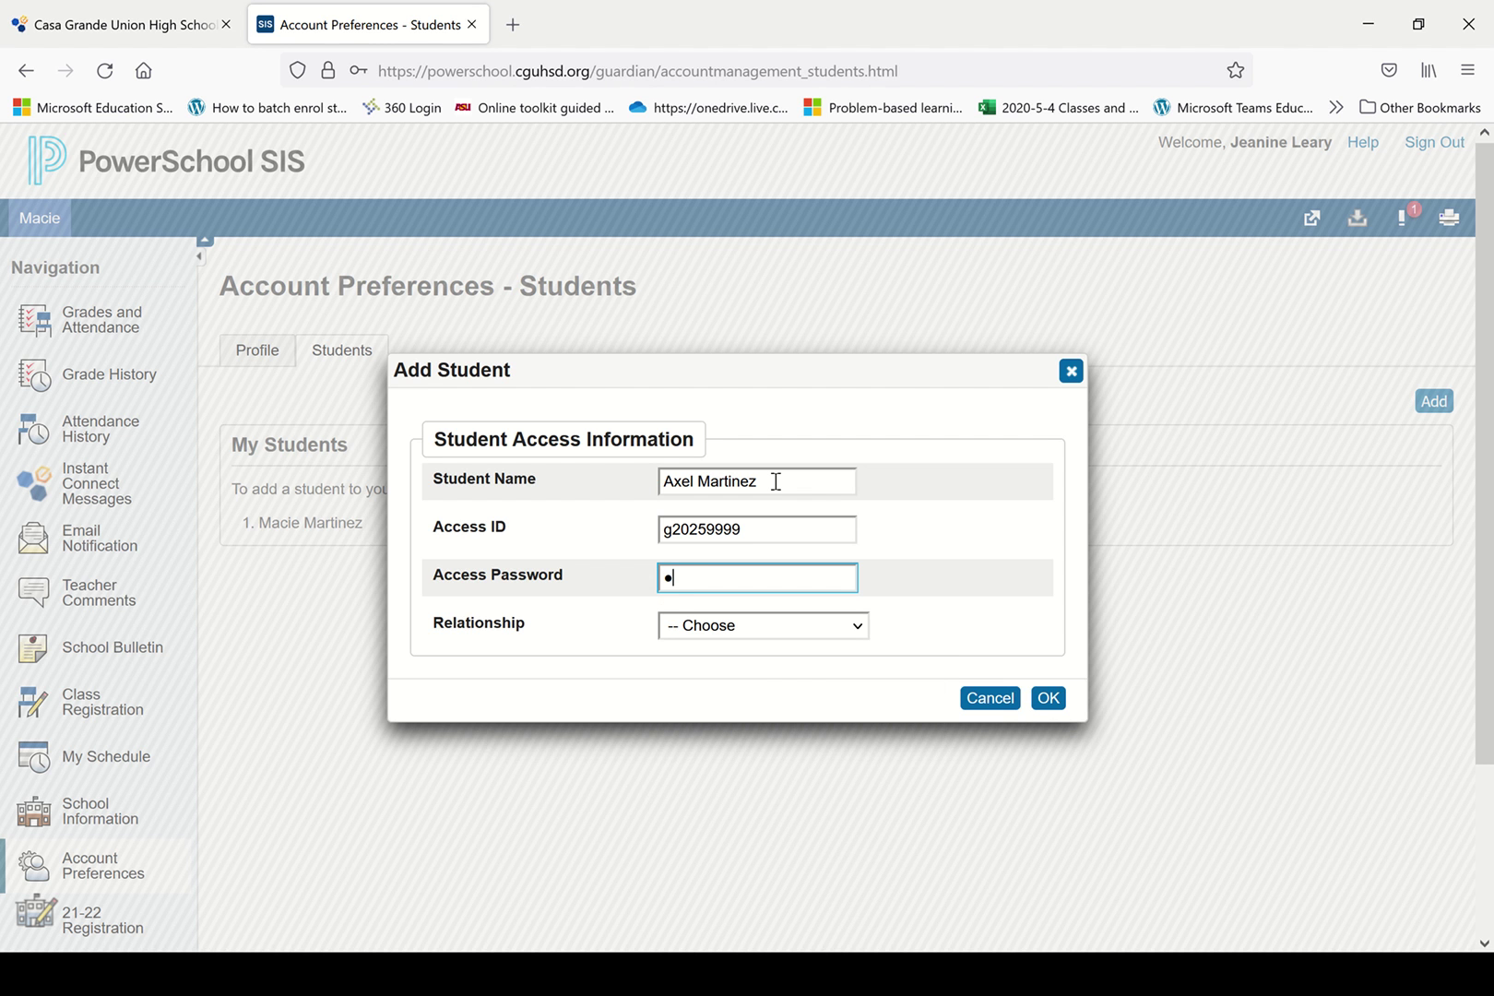
{"action": "left_click", "coordinate": [788, 624]}
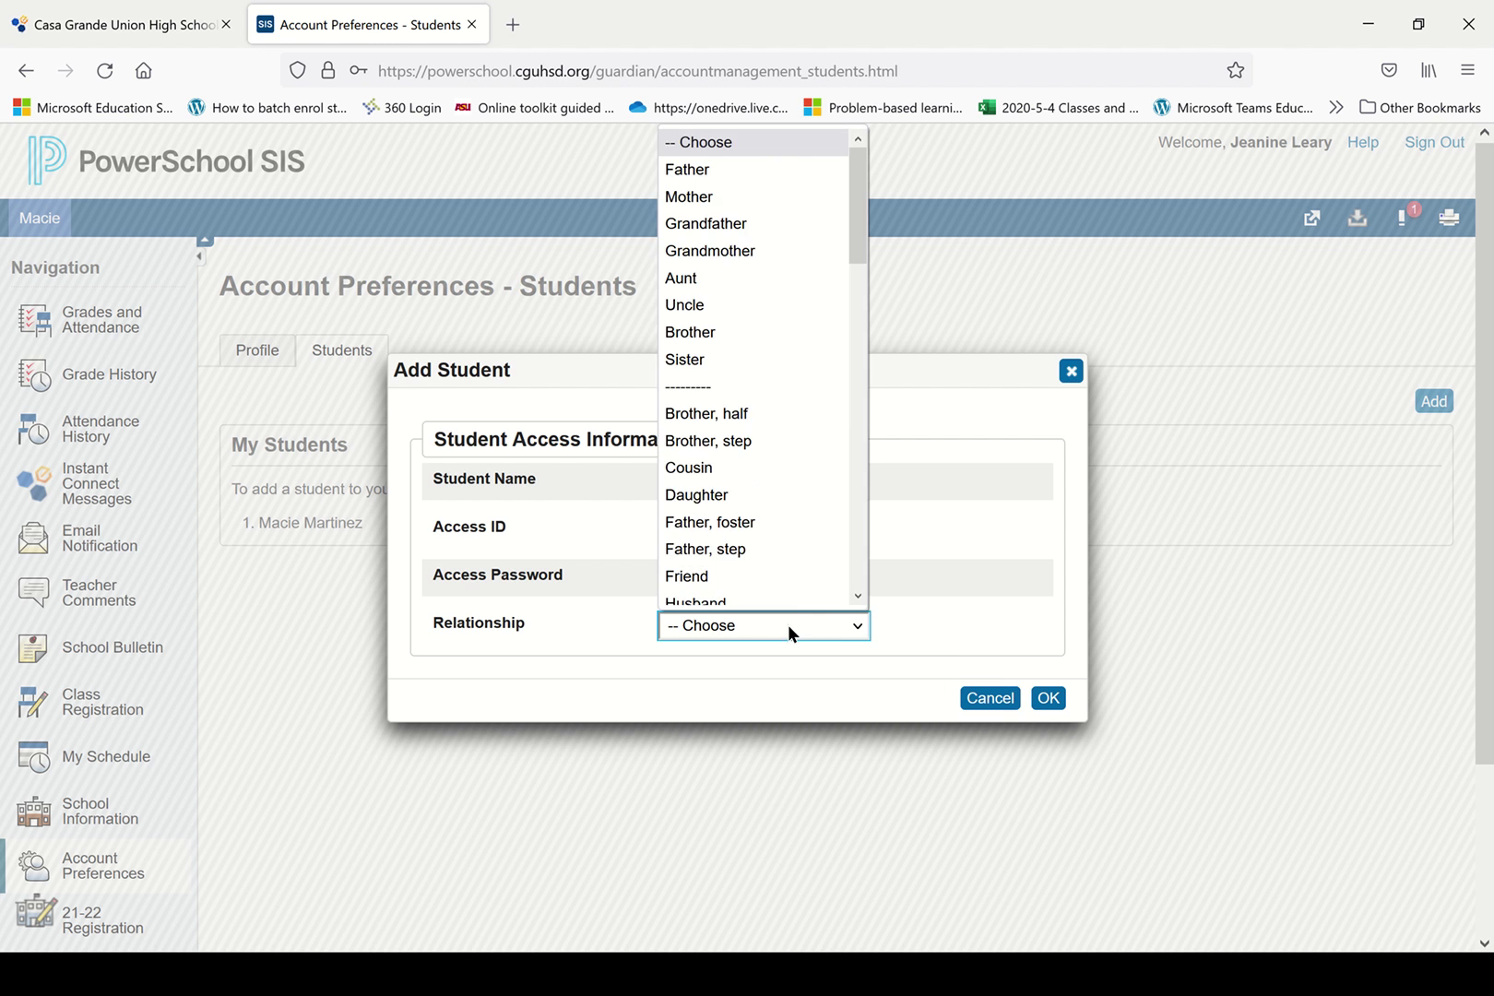
{"action": "left_click", "coordinate": [710, 196]}
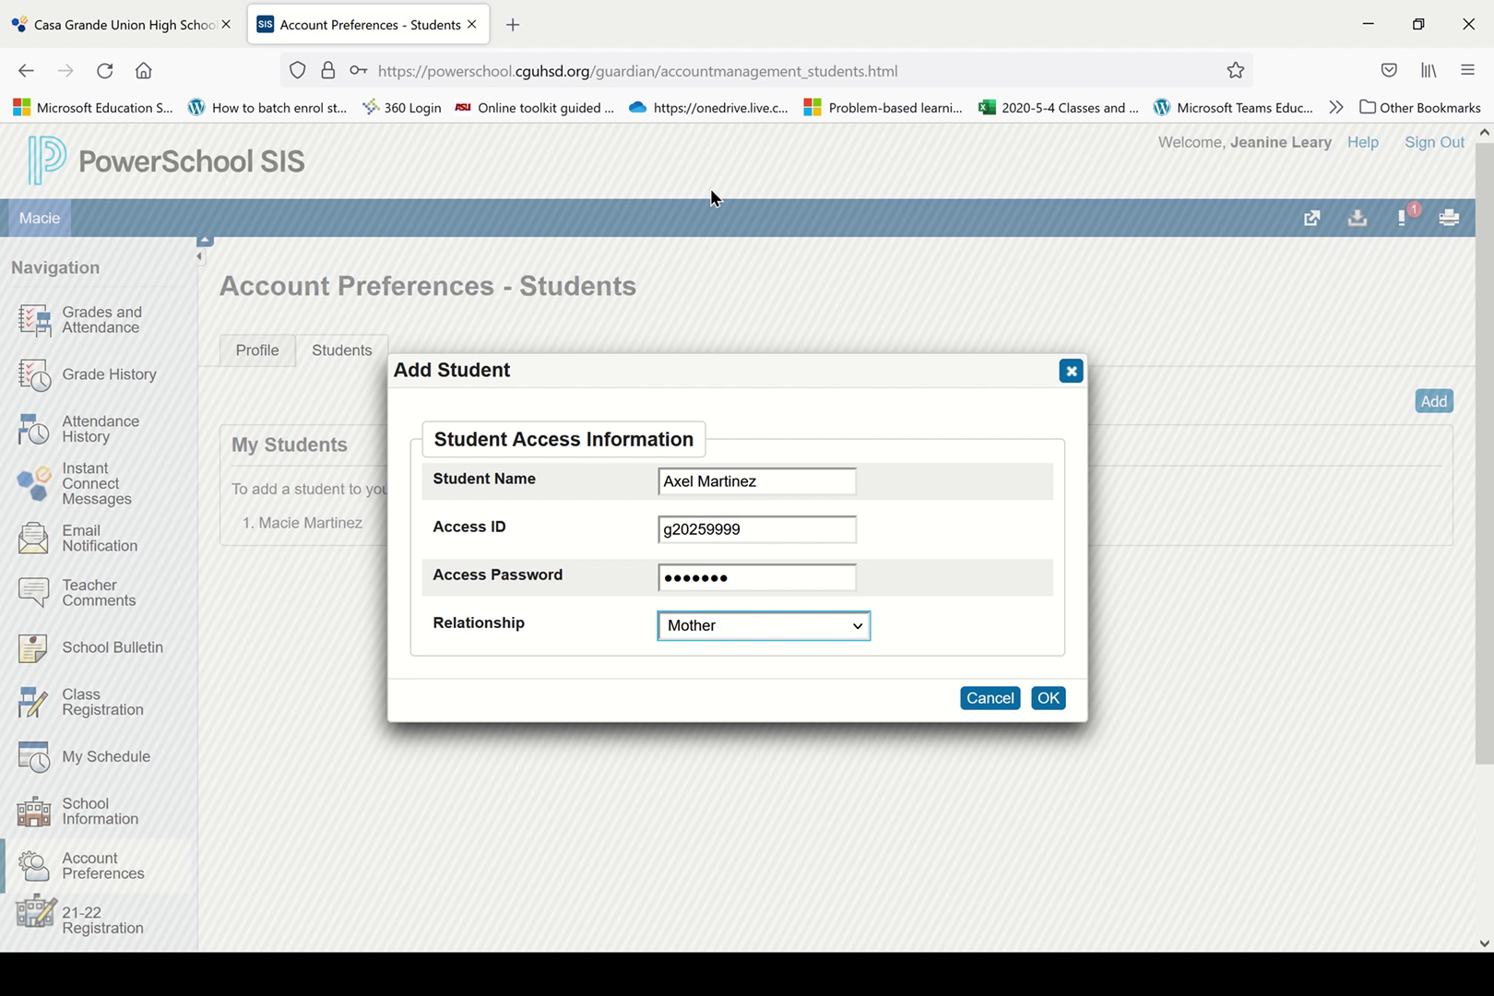
{"action": "left_click", "coordinate": [1055, 698]}
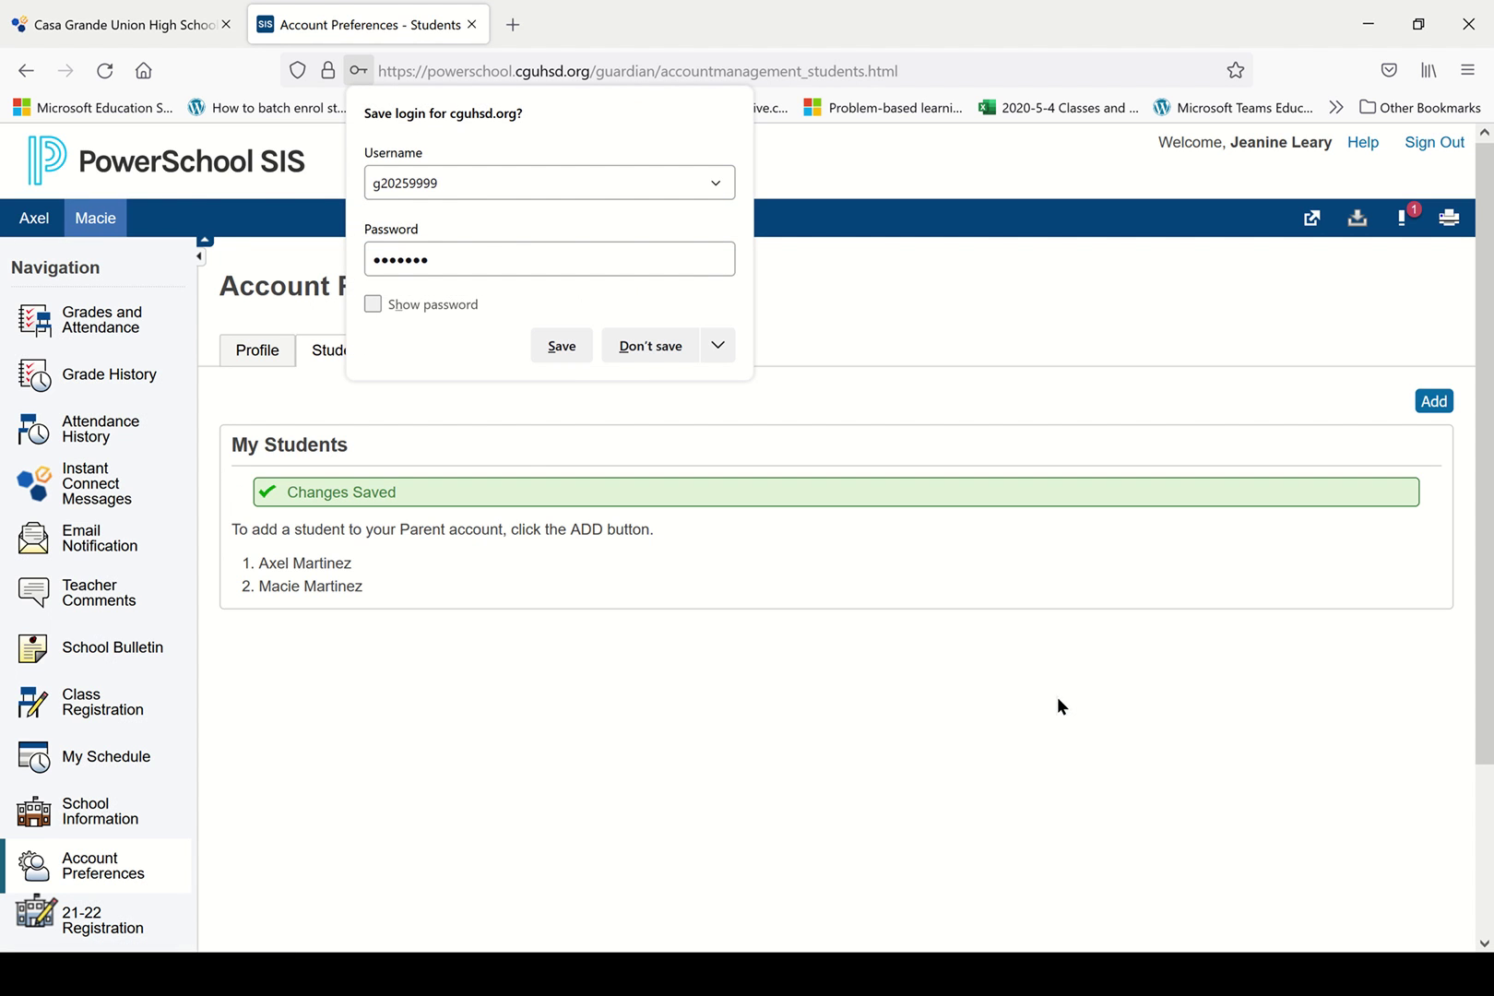
Decline saving the login, then switch to the new student's tab and back to the original student.
{"action": "left_click", "coordinate": [652, 345]}
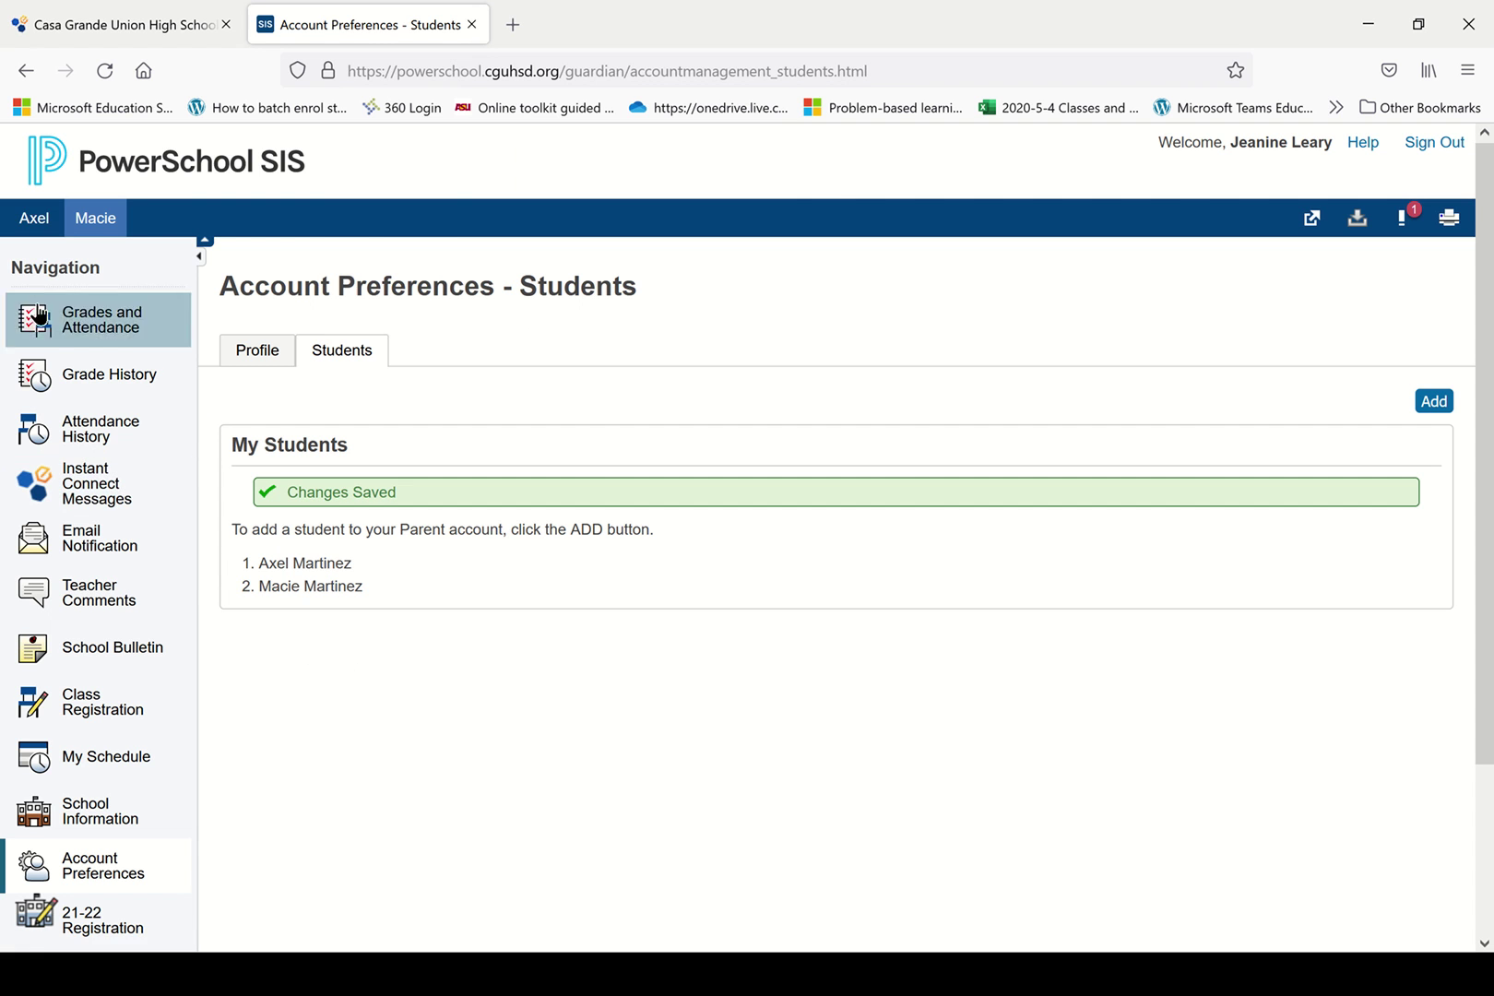
{"action": "left_click", "coordinate": [32, 231]}
{"action": "left_click", "coordinate": [96, 225]}
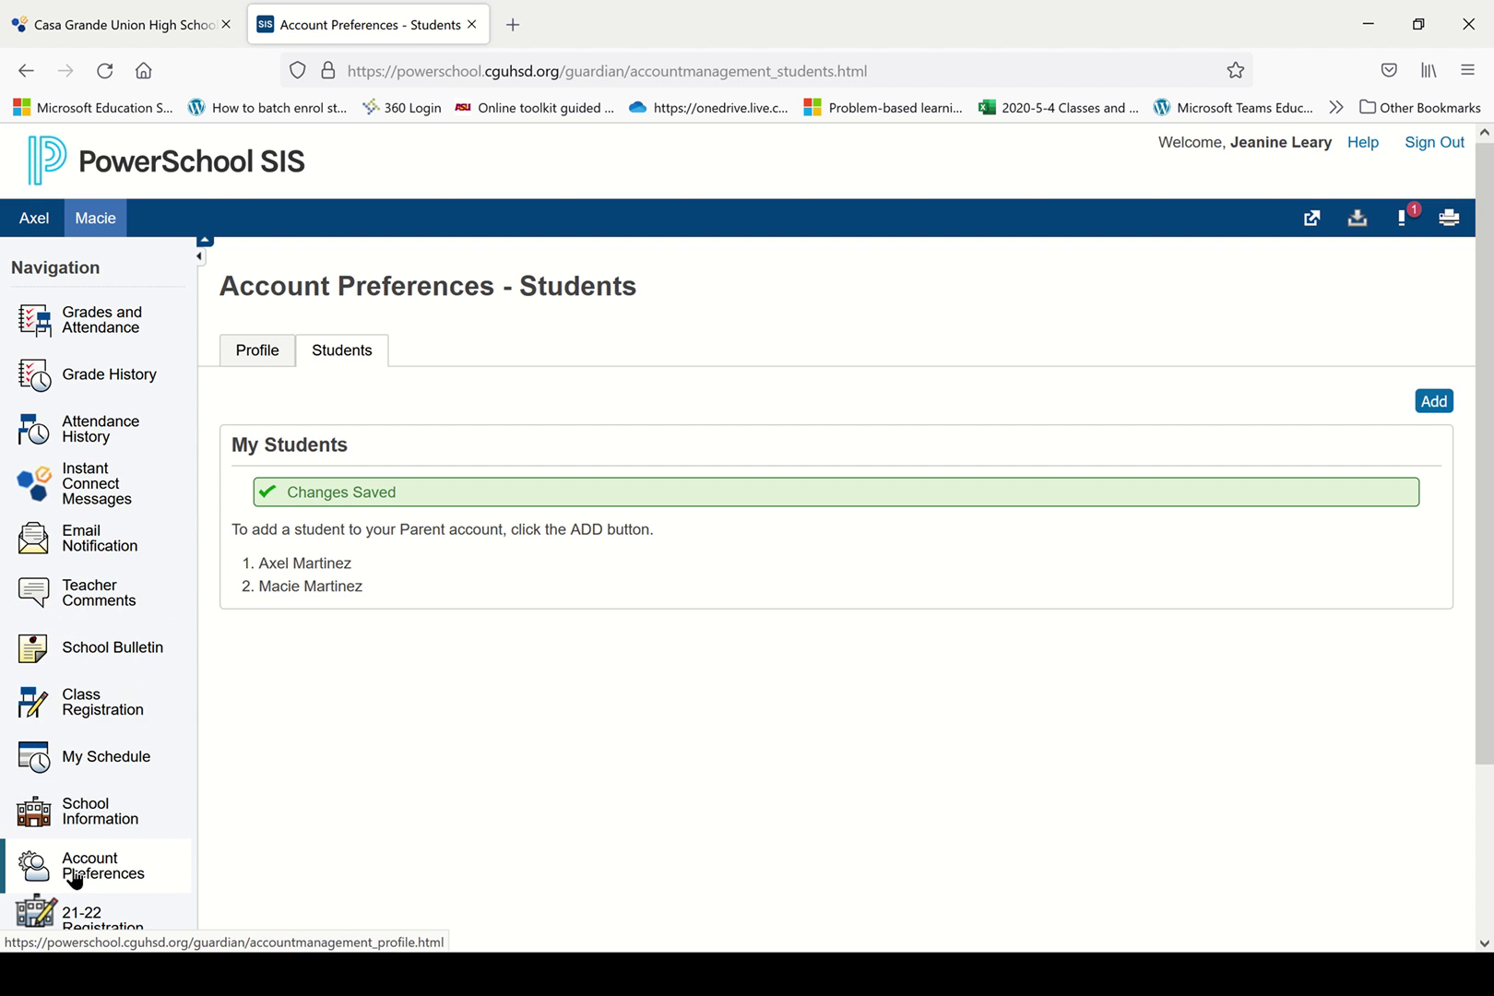
{"action": "scroll", "coordinate": [73, 876], "scroll_direction": "down", "scroll_amount": 3}
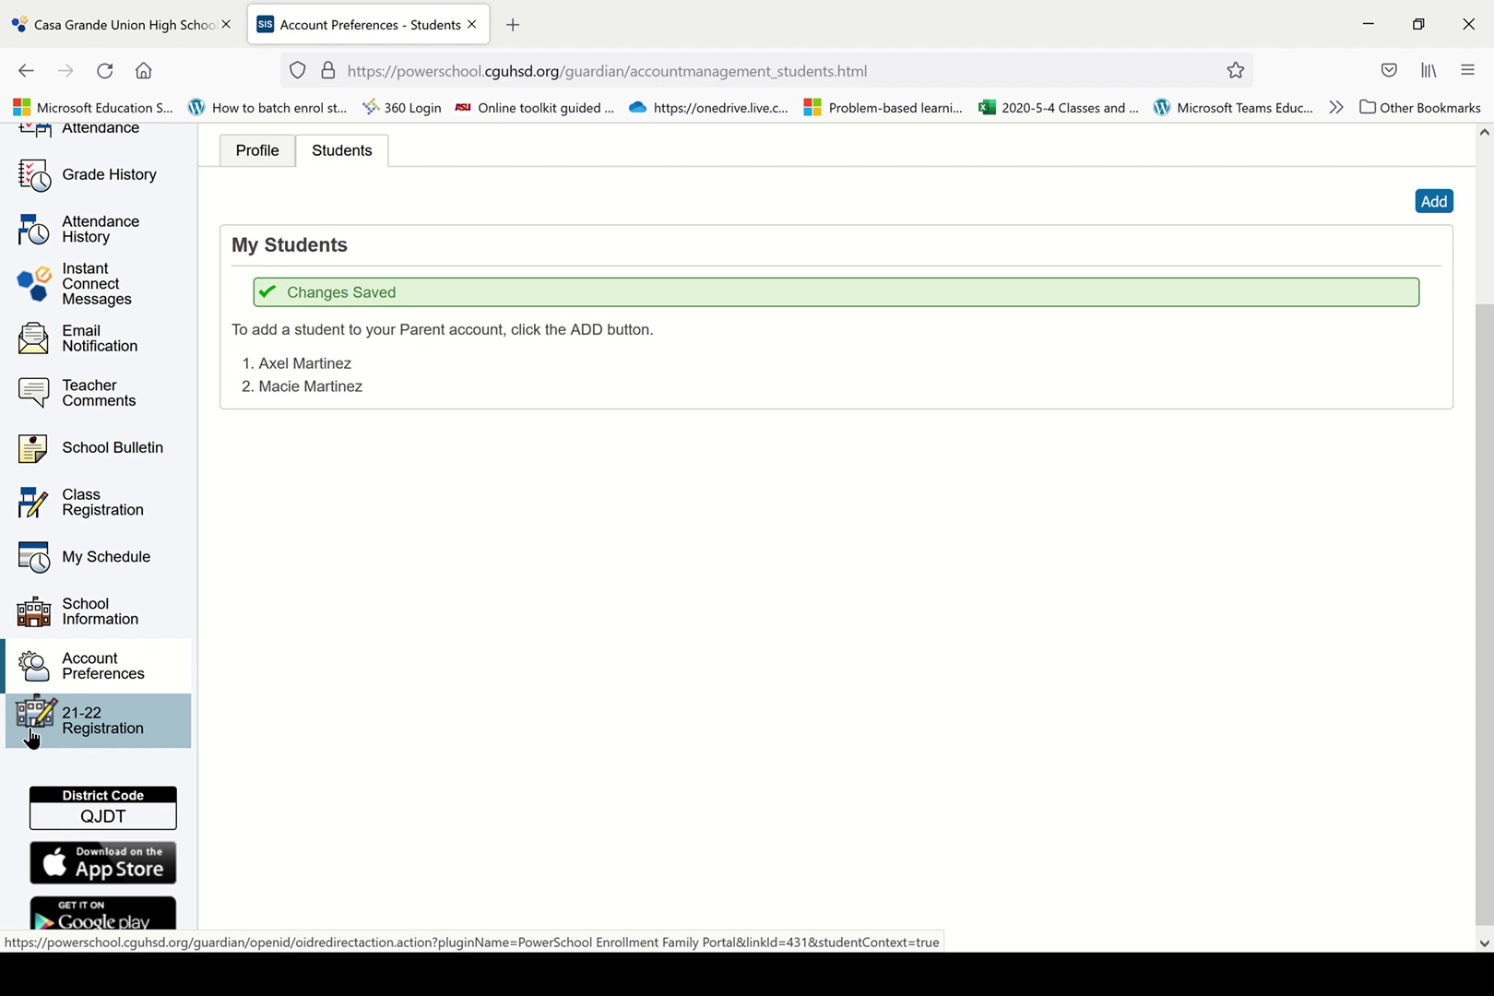
Open 21-22 Registration, tick the COPPA age affirmation, and begin the online forms.
{"action": "left_click", "coordinate": [31, 731]}
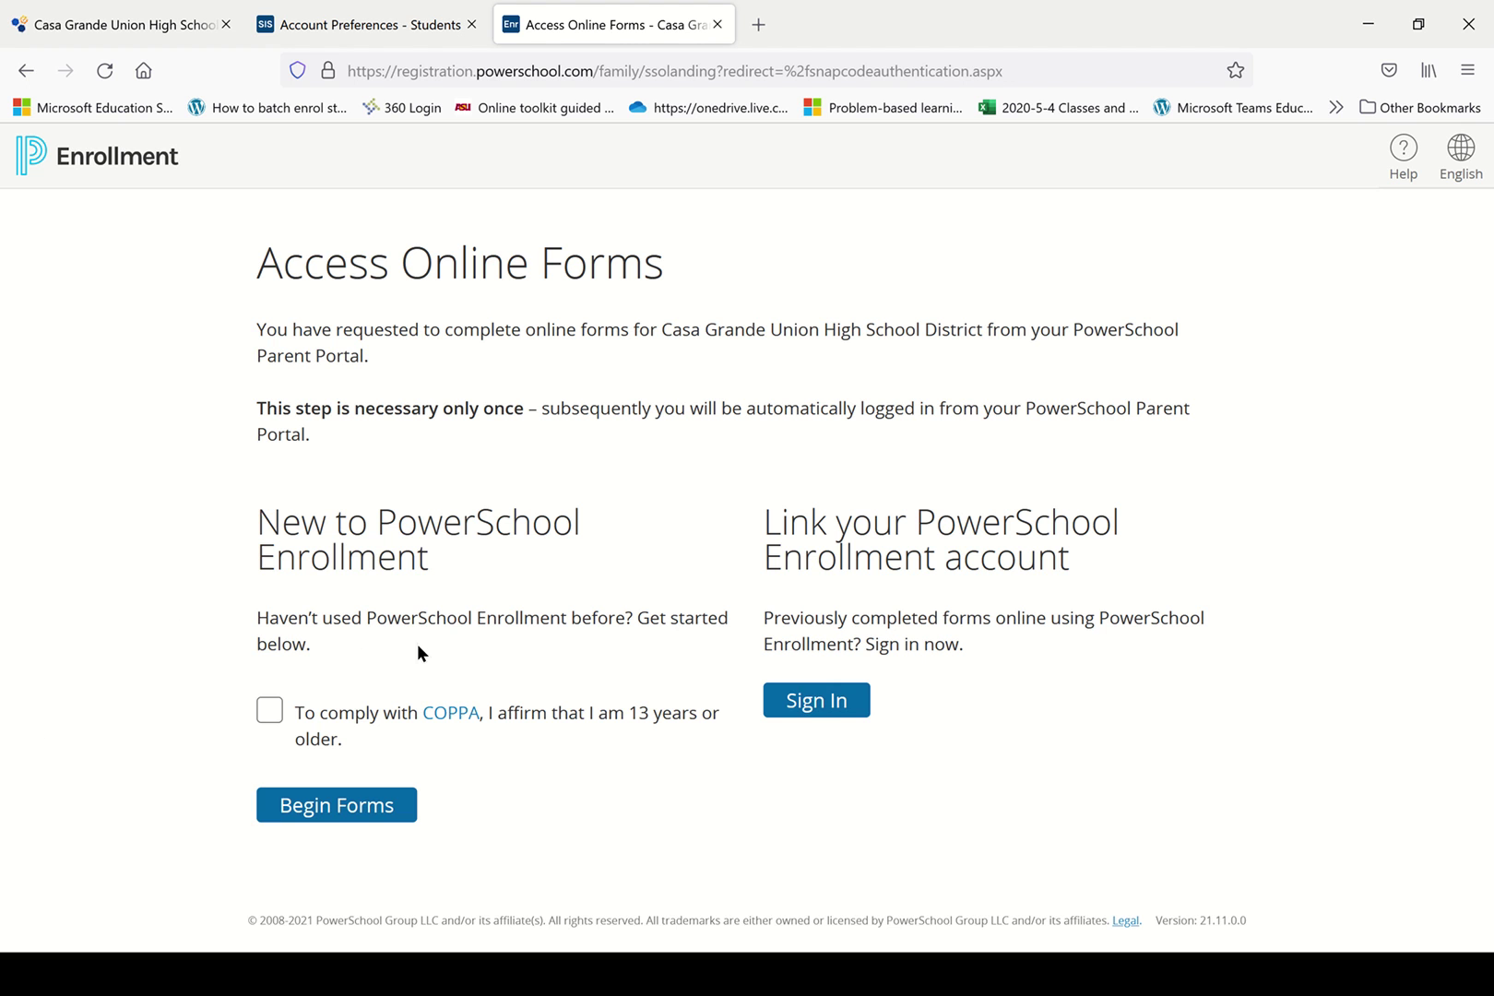
{"action": "left_click", "coordinate": [266, 719]}
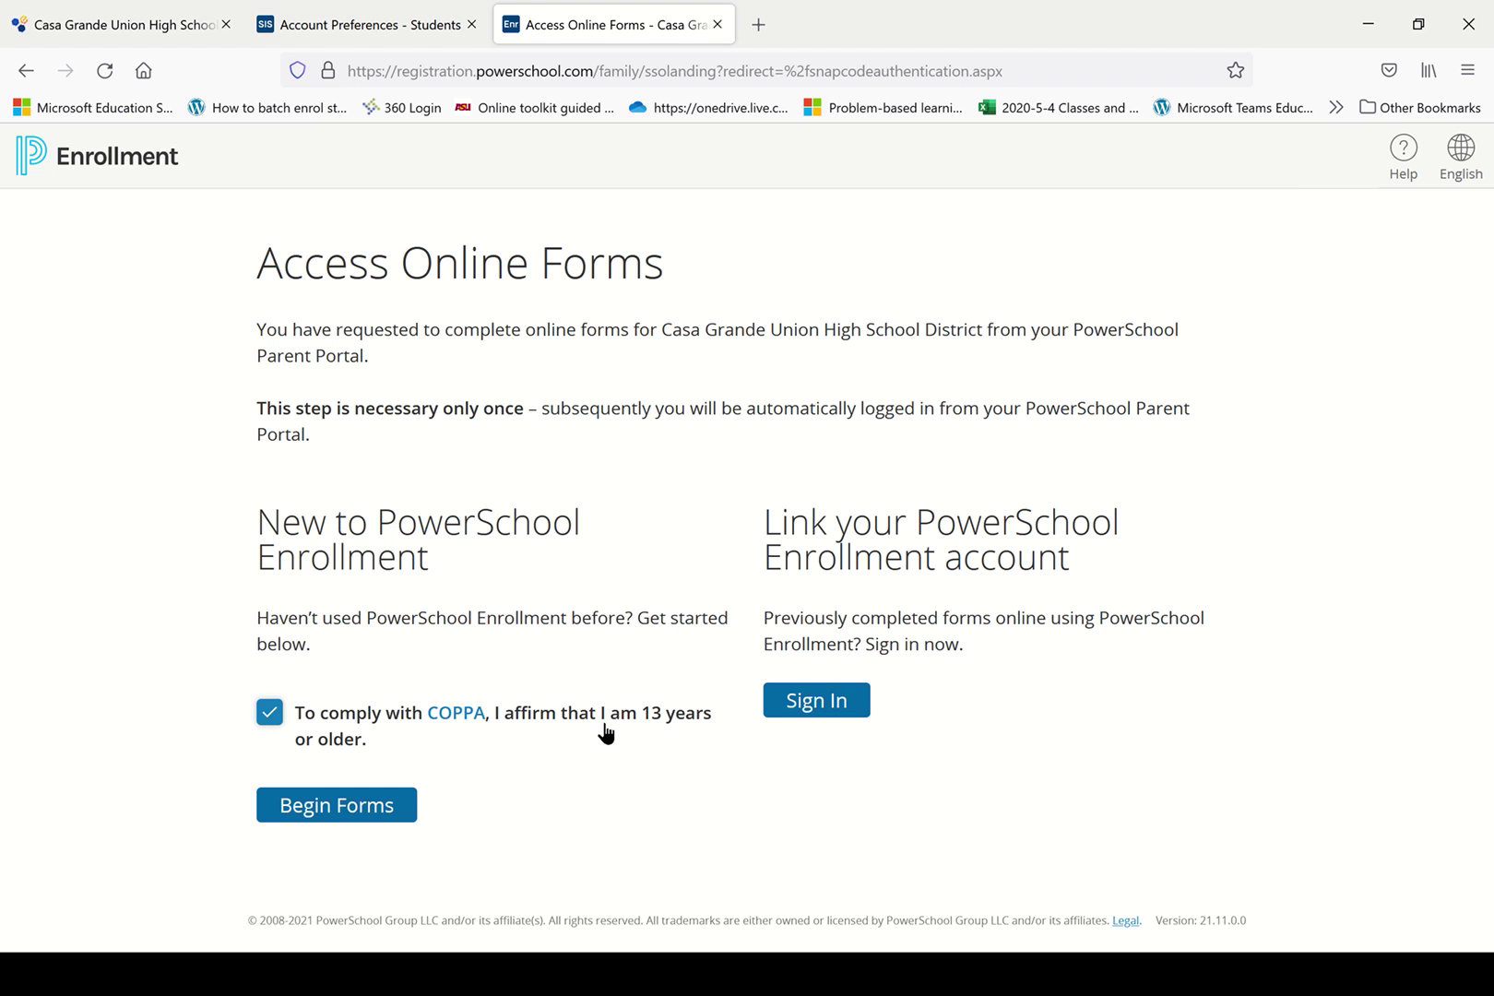
{"action": "left_click", "coordinate": [372, 809]}
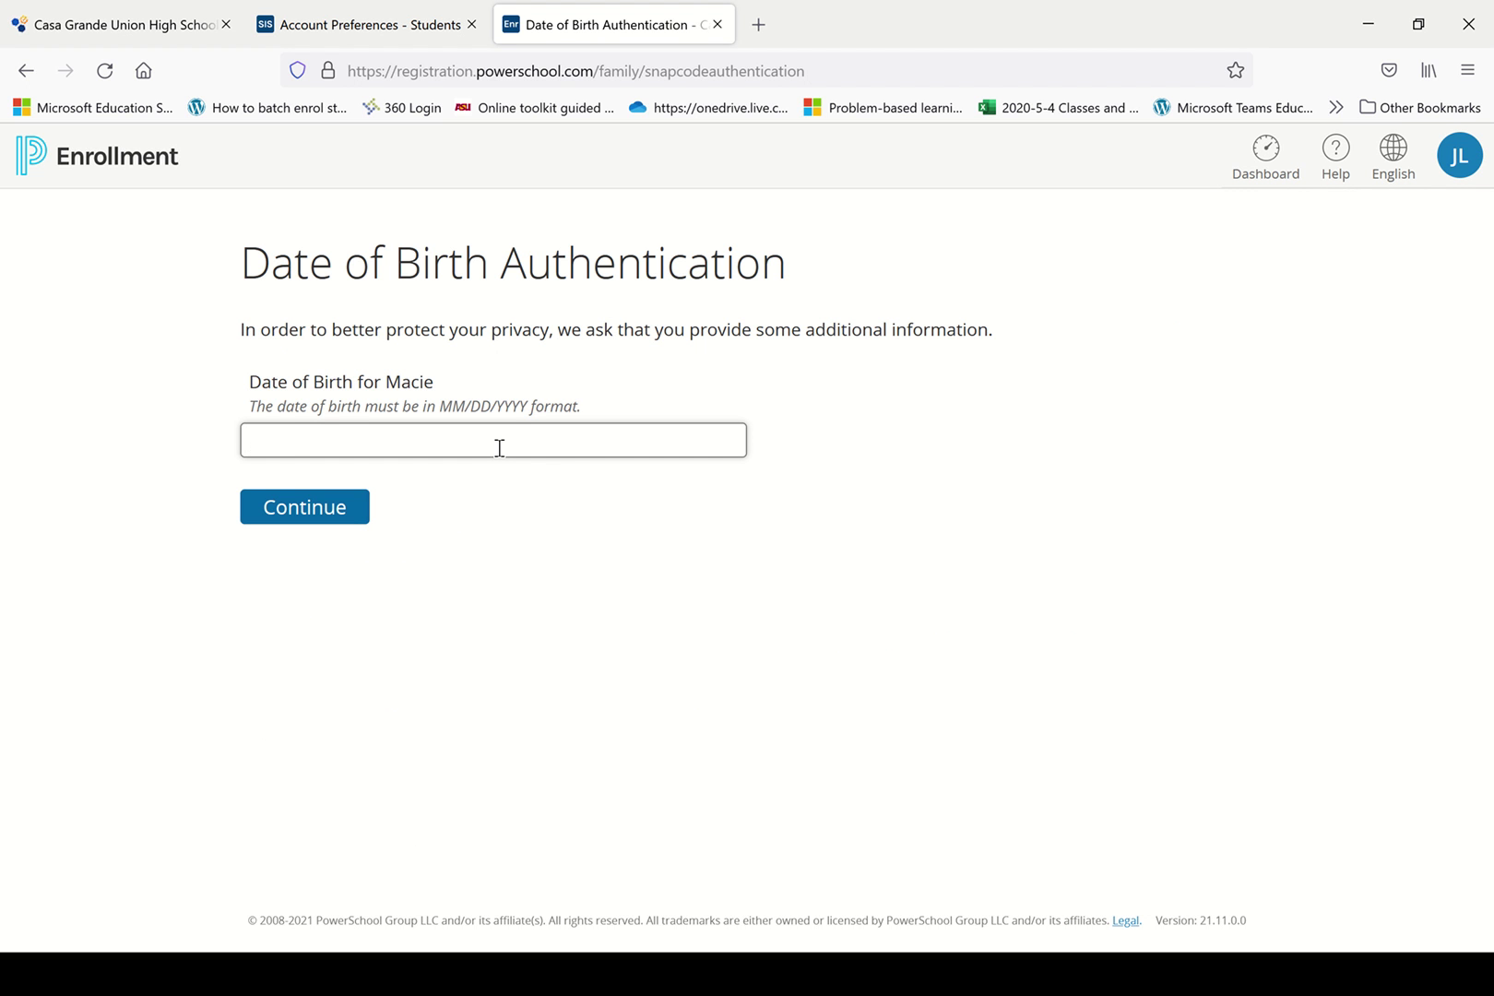
Enter the student's date of birth in MM/DD/YYYY format and continue to the Registration 2021-2022 form.
{"action": "type", "text": "05/02/2006"}
{"action": "left_click", "coordinate": [304, 519]}
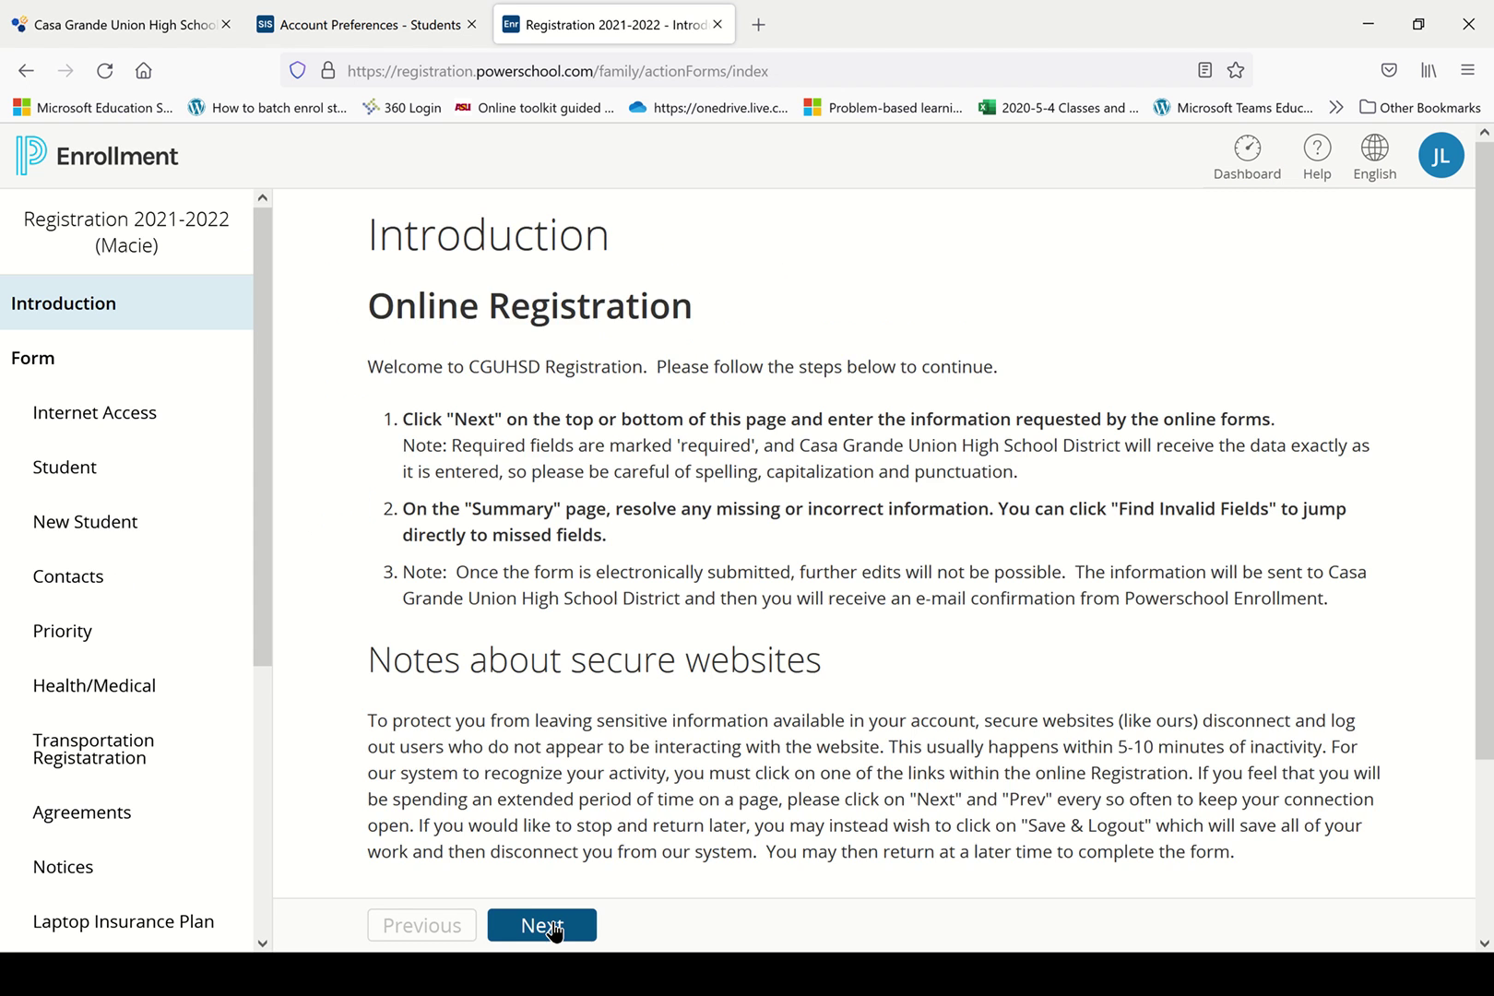
Move past the Introduction, set internet access at home to Yes, and continue to Student Information.
{"action": "scroll", "coordinate": [874, 564], "scroll_direction": "down", "scroll_amount": 3}
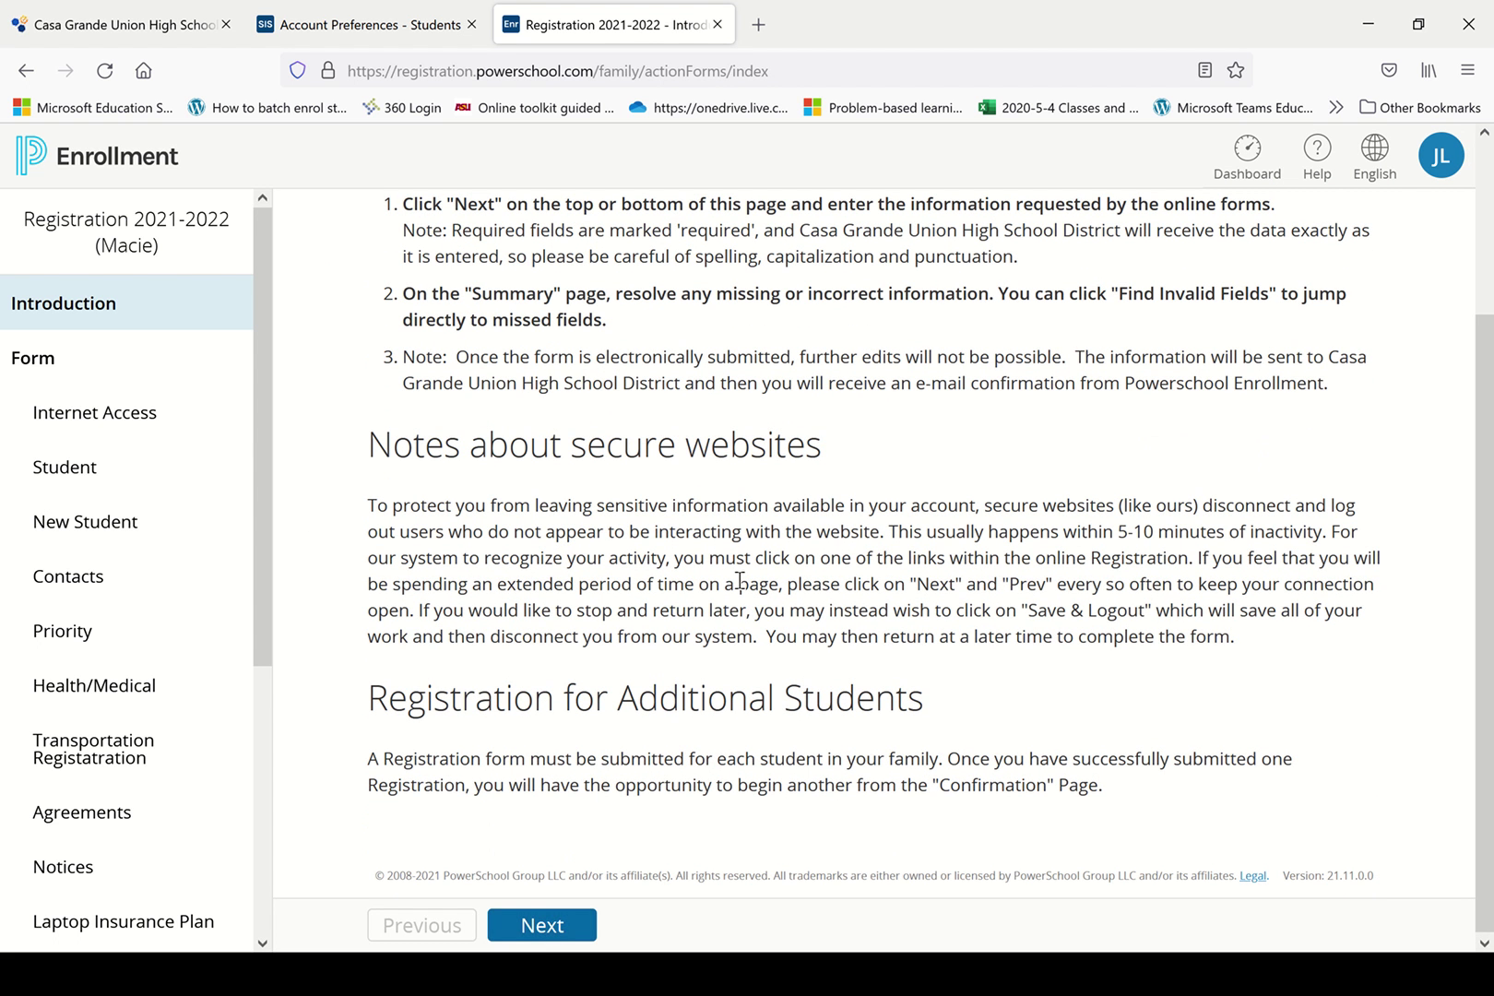
{"action": "left_click", "coordinate": [565, 929]}
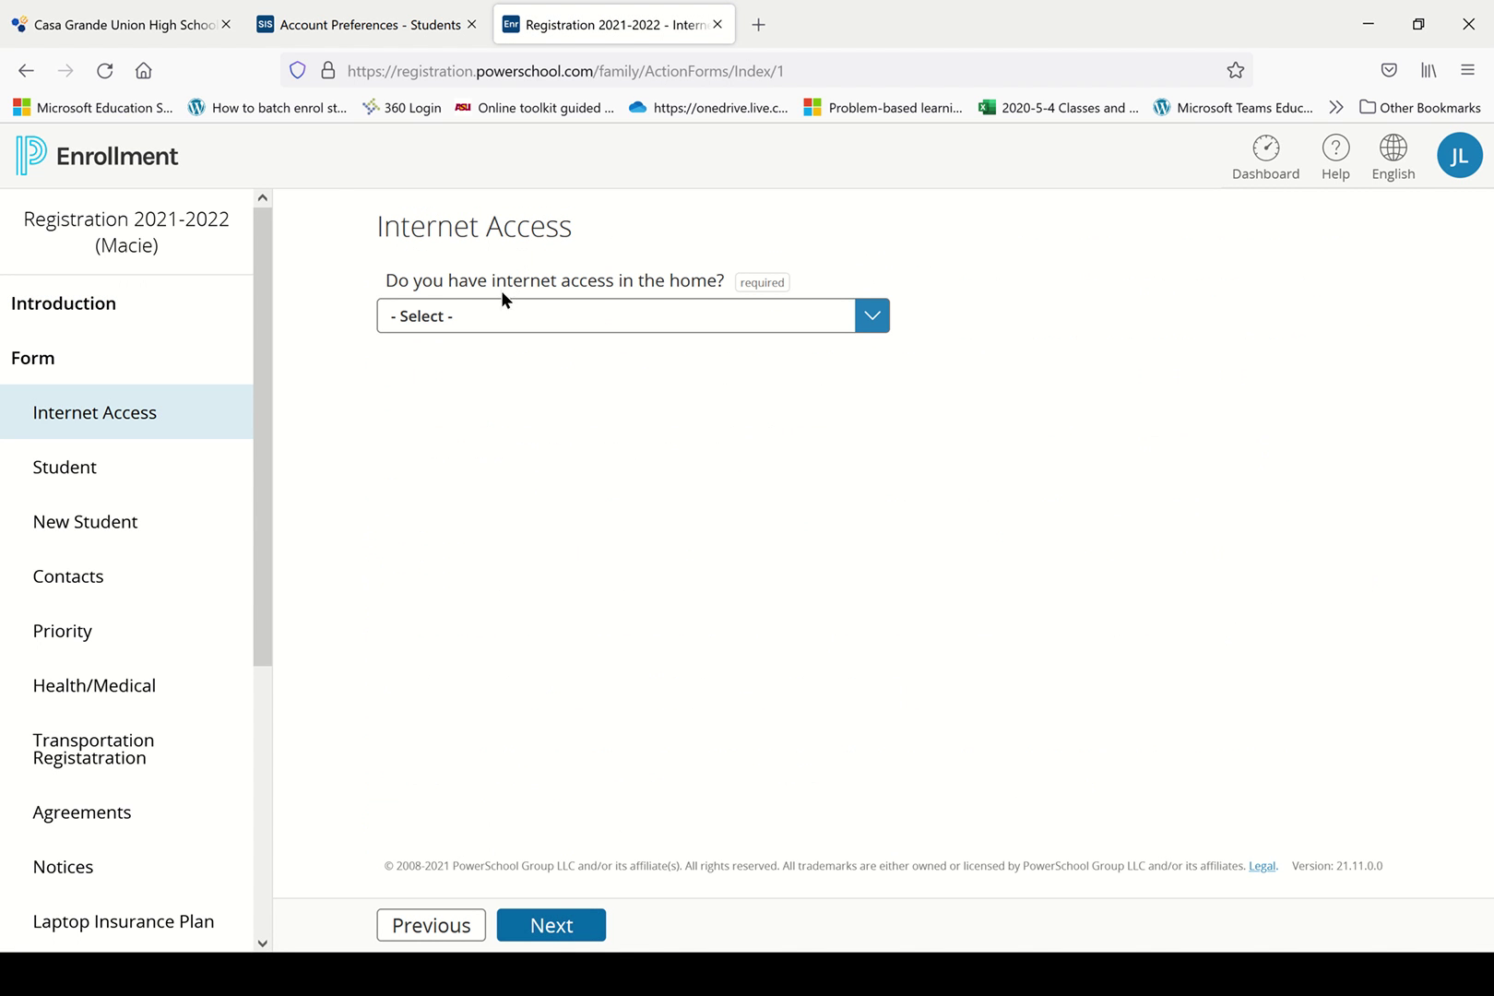
{"action": "left_click", "coordinate": [847, 320]}
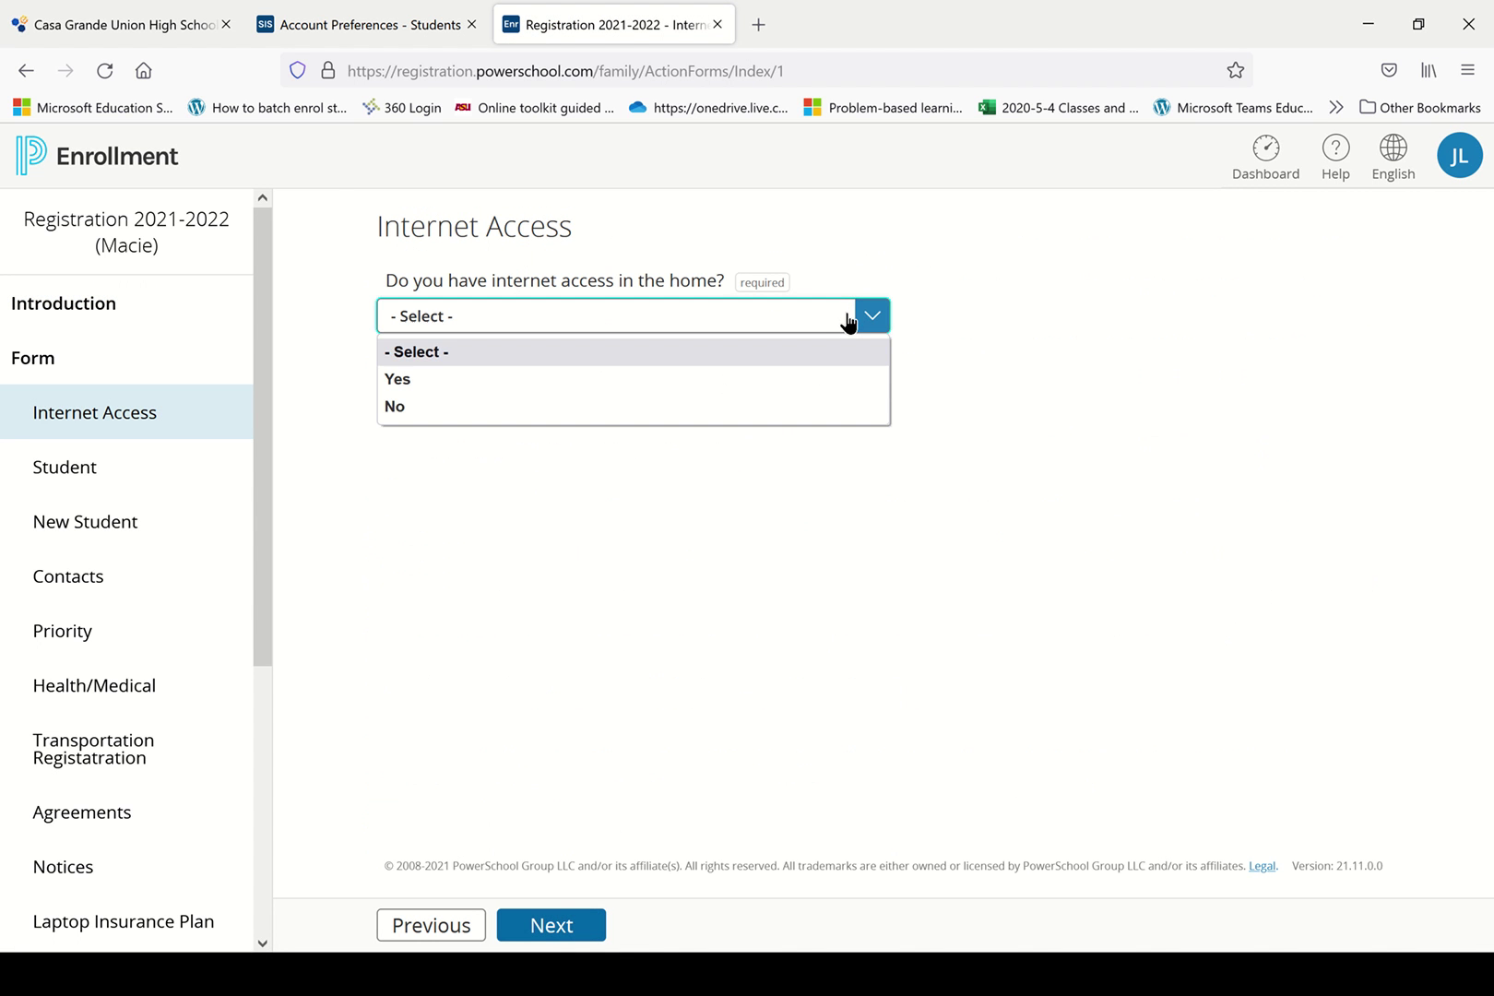
{"action": "left_click", "coordinate": [569, 379]}
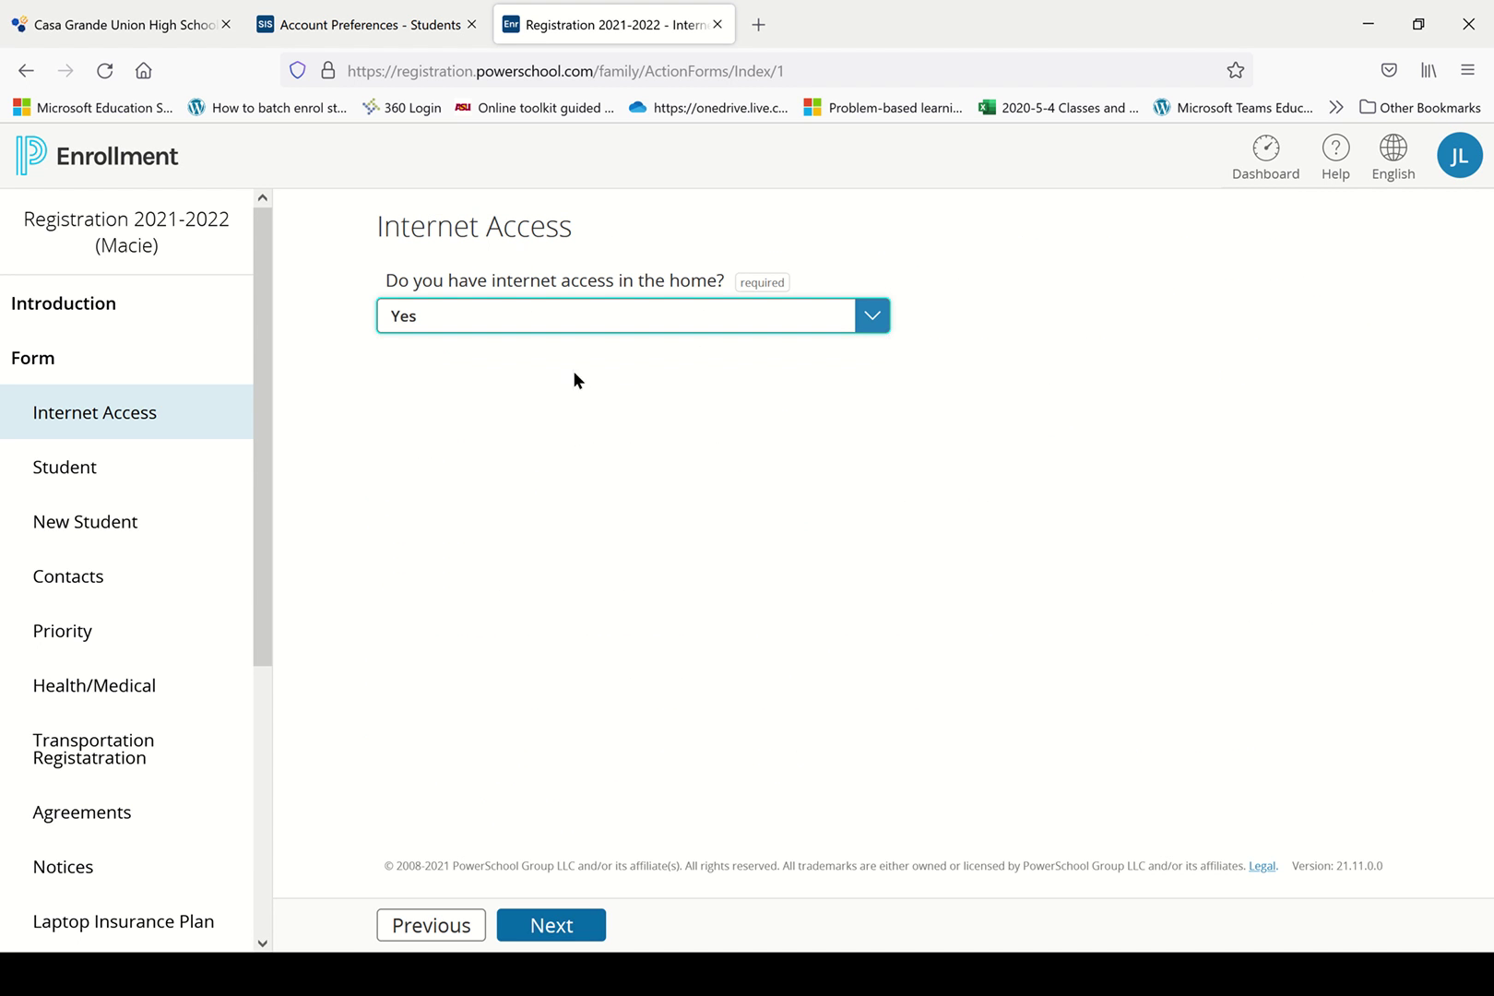
{"action": "left_click", "coordinate": [553, 926]}
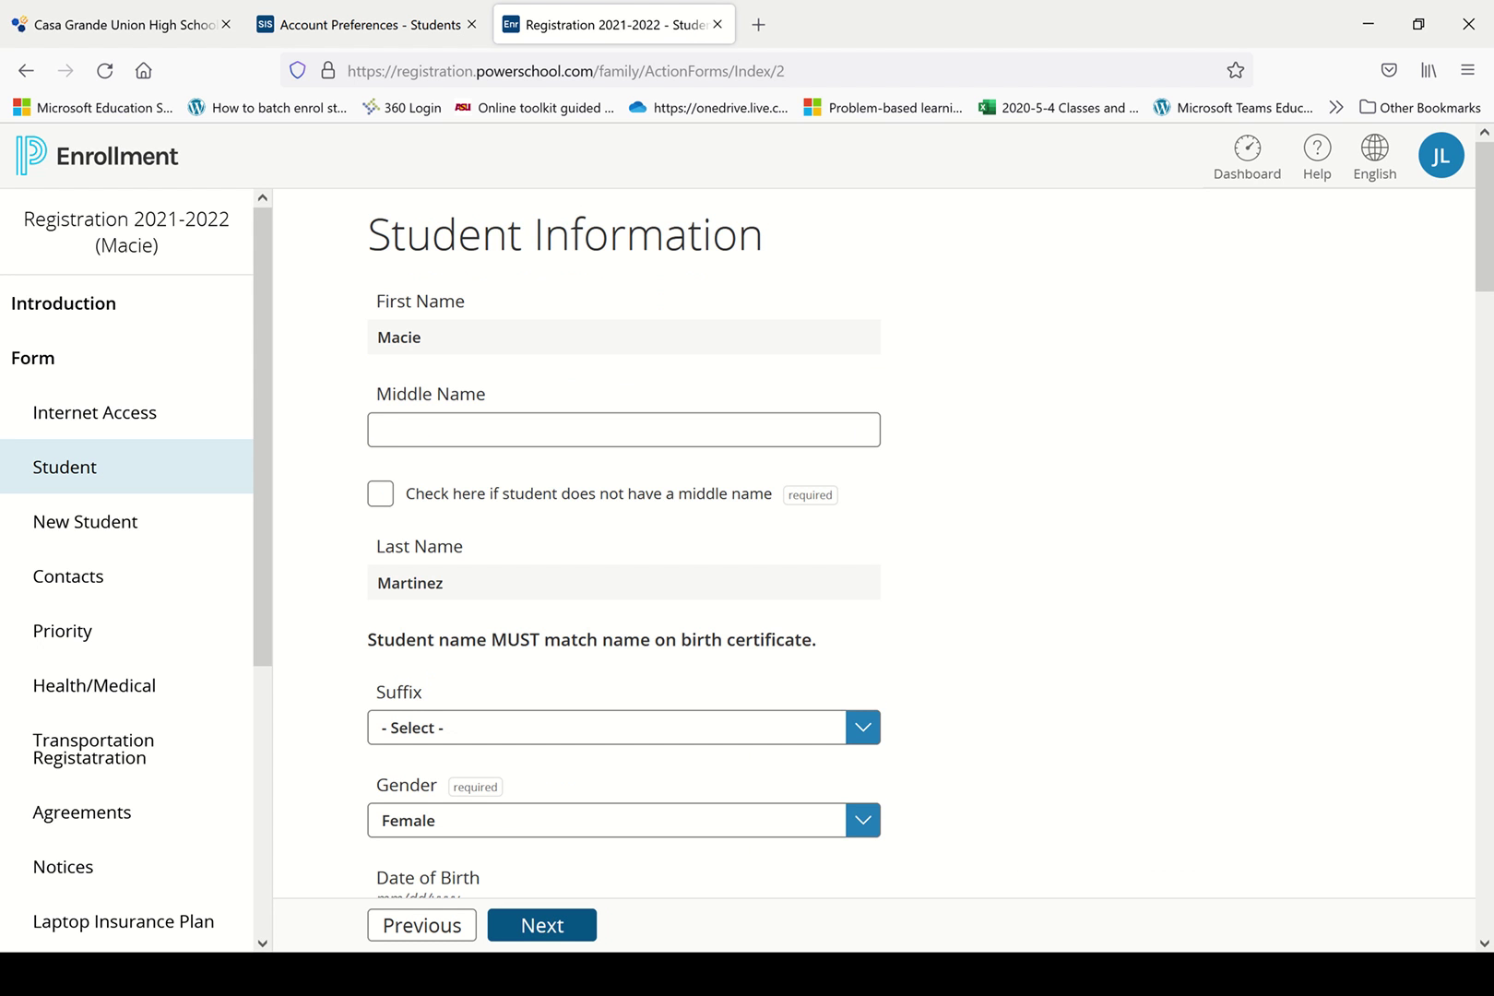
{"action": "scroll", "coordinate": [623, 544], "scroll_direction": "down", "scroll_amount": 4}
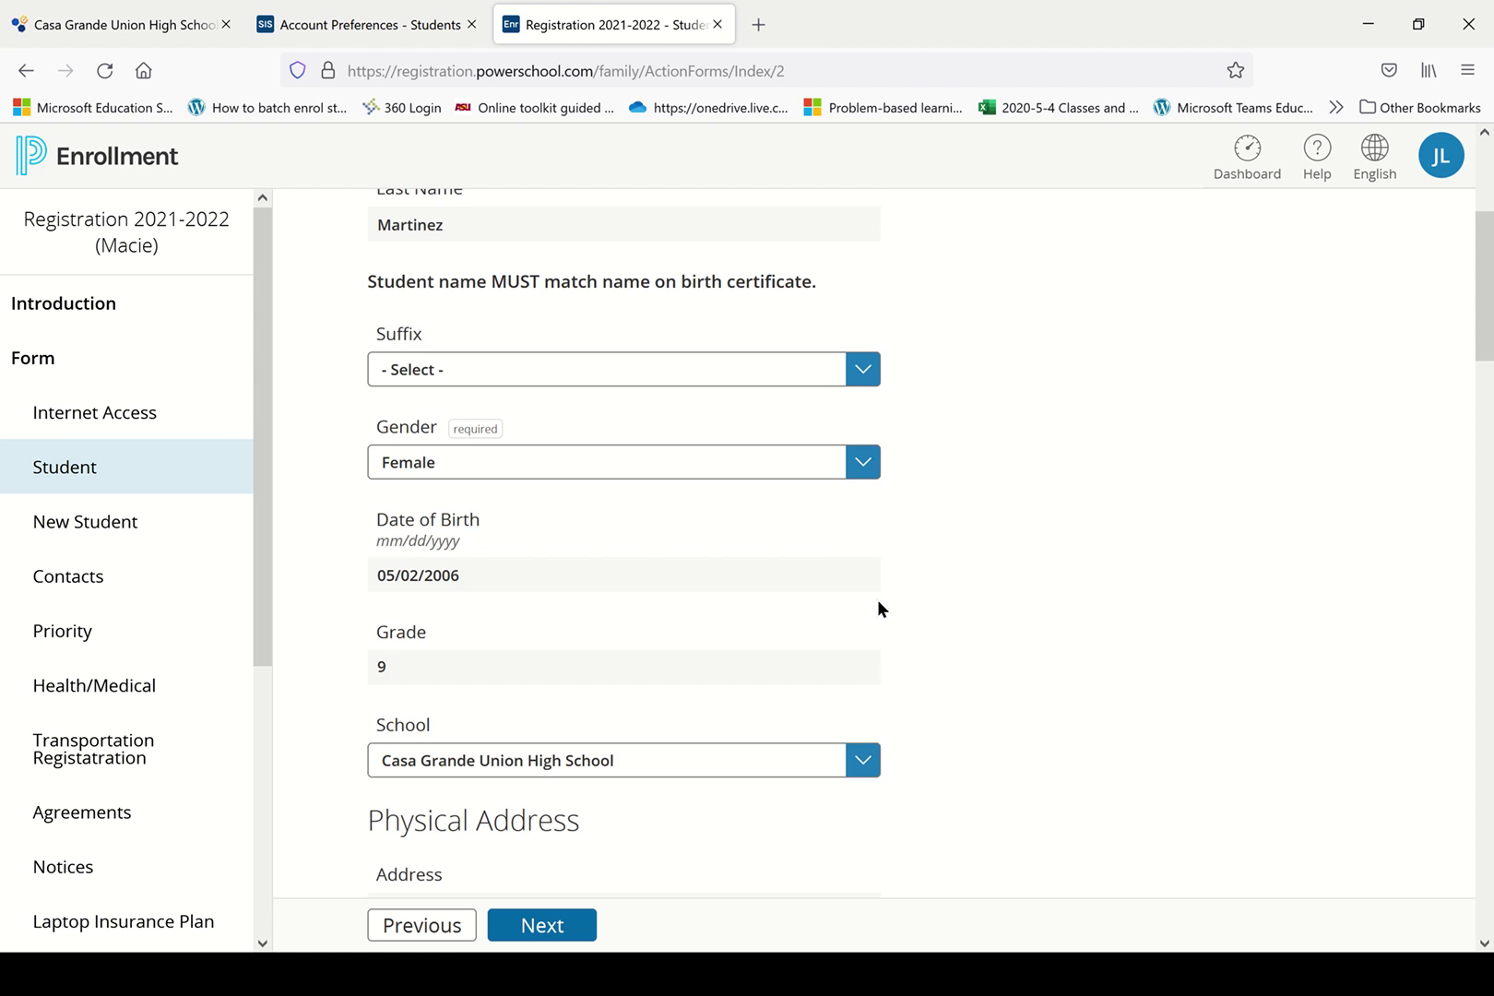
{"action": "scroll", "coordinate": [877, 606], "scroll_direction": "down", "scroll_amount": 9}
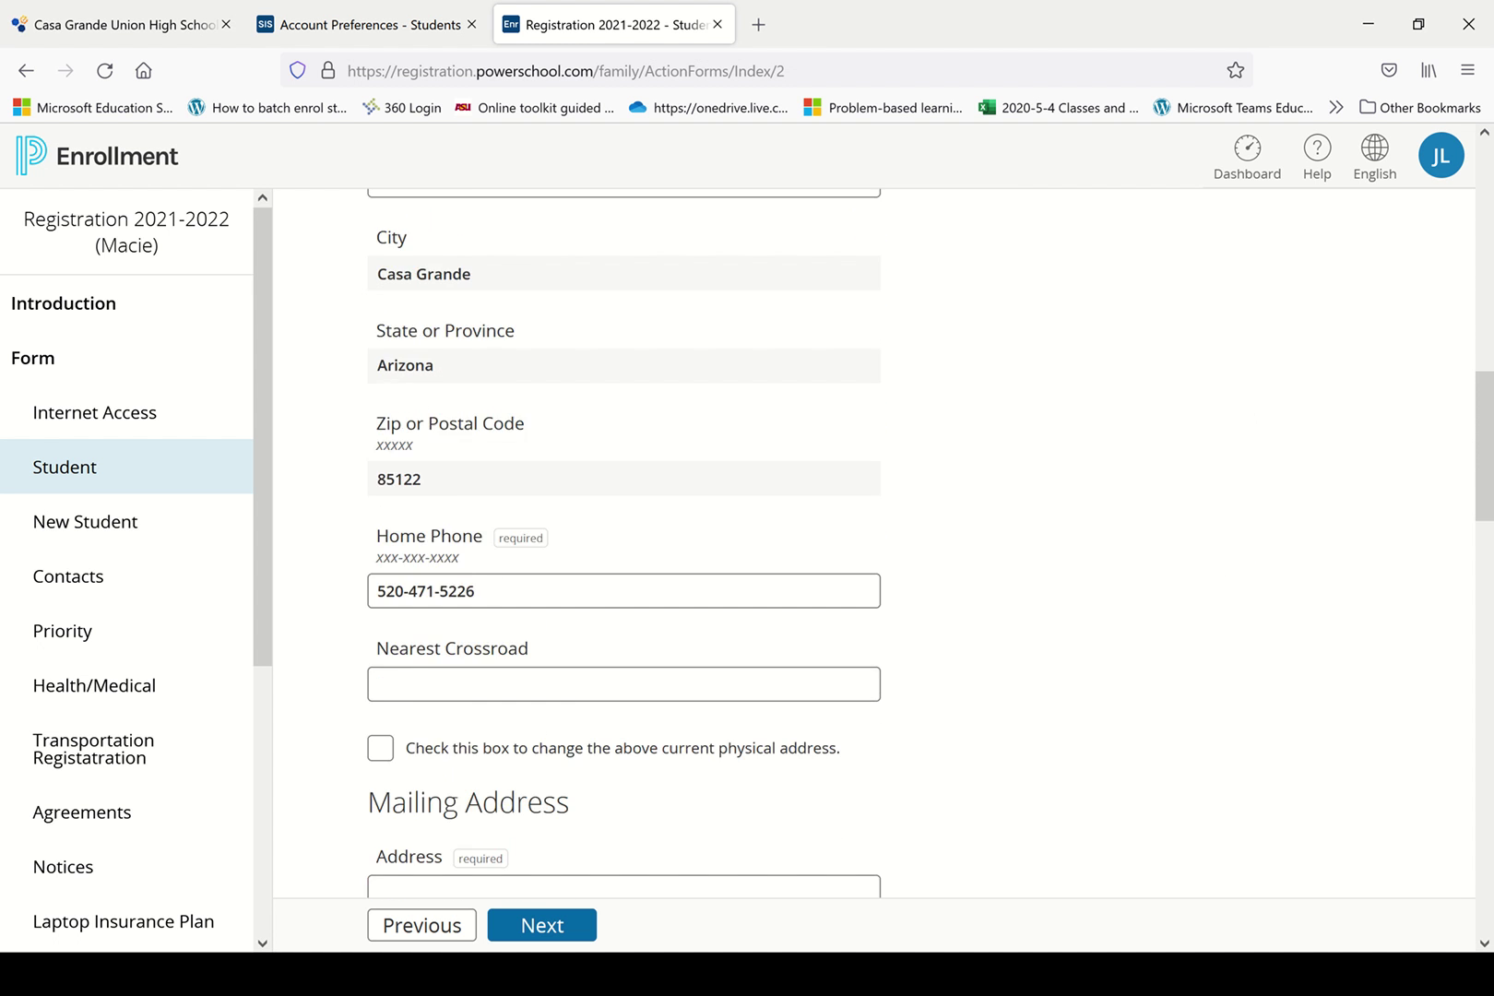
{"action": "scroll", "coordinate": [791, 544], "scroll_direction": "down", "scroll_amount": 18}
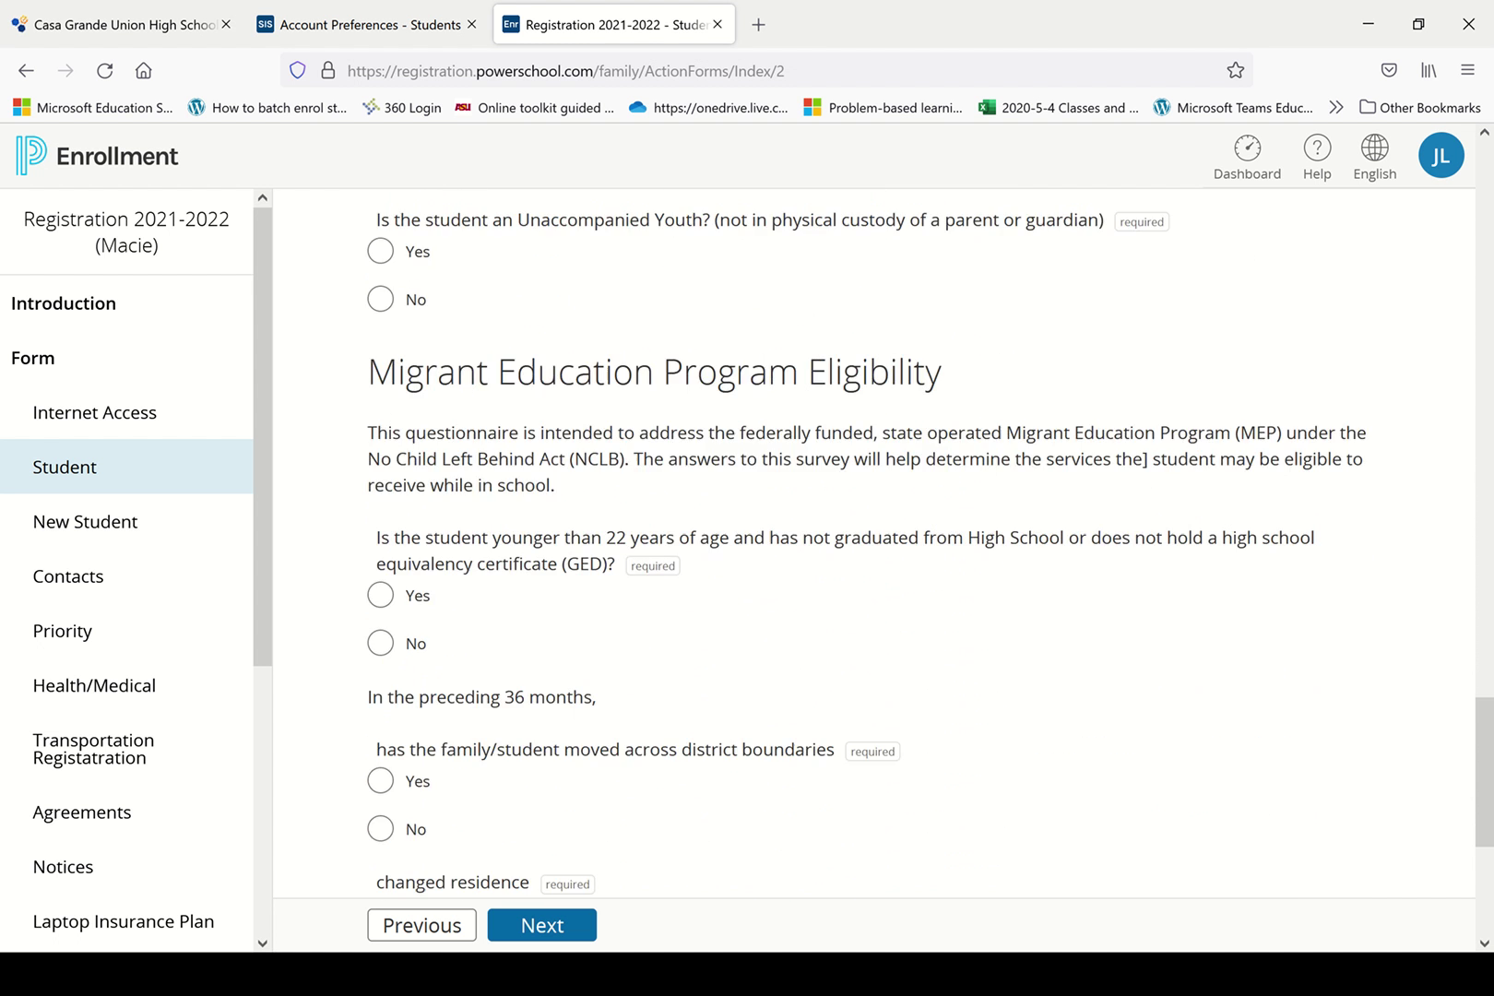
{"action": "scroll", "coordinate": [874, 550], "scroll_direction": "down", "scroll_amount": 5}
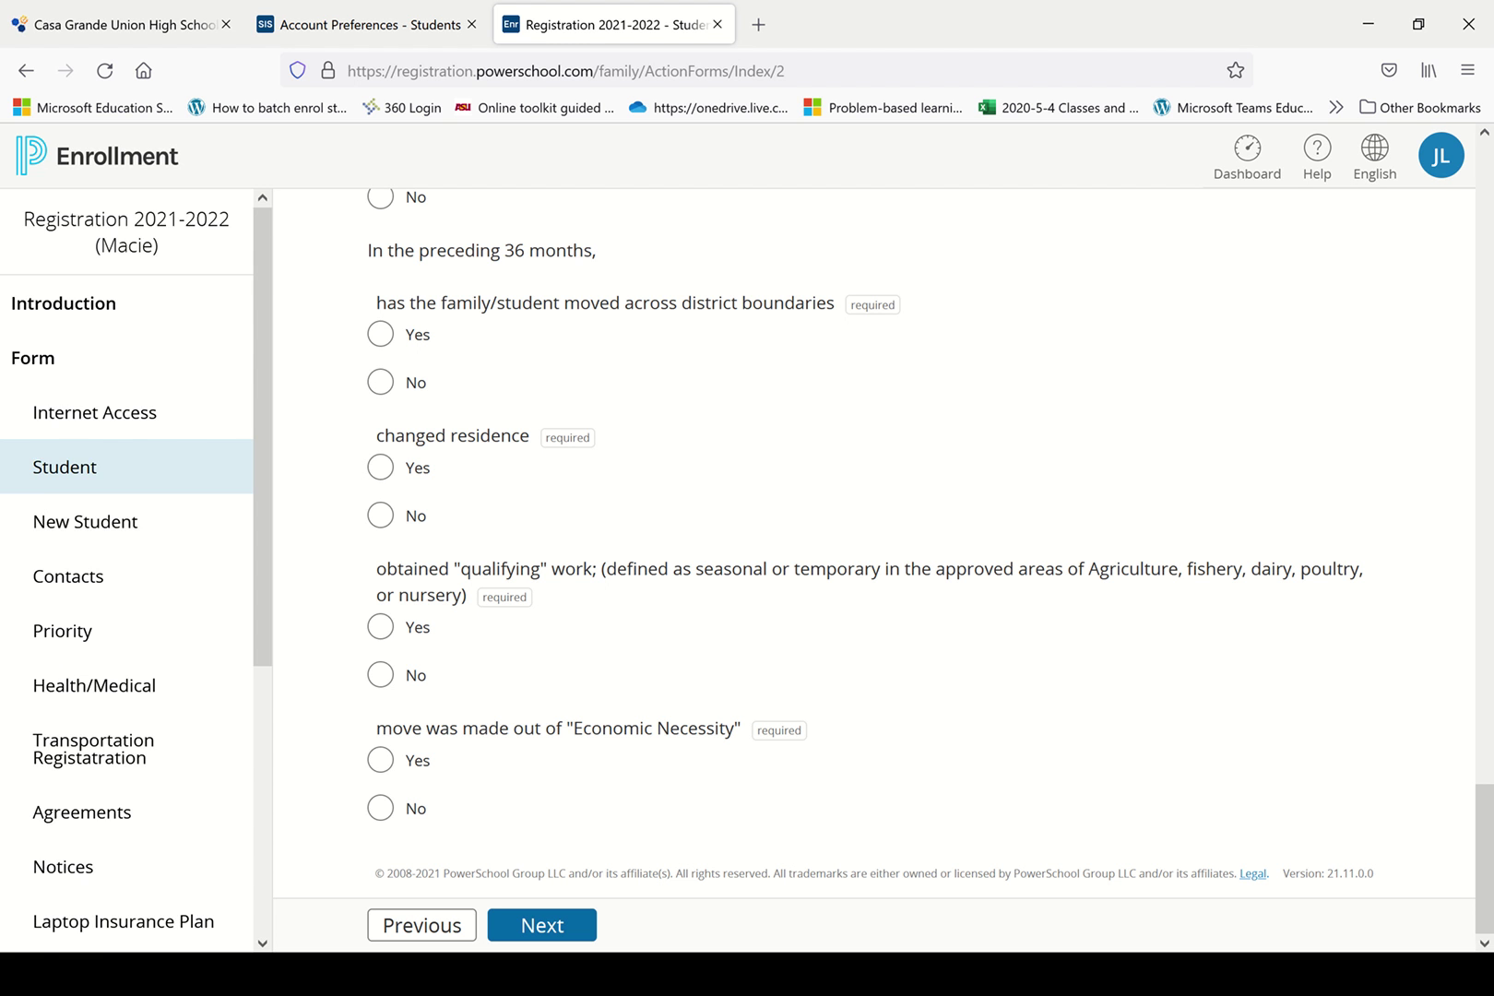
{"action": "scroll", "coordinate": [127, 553], "scroll_direction": "down", "scroll_amount": 5}
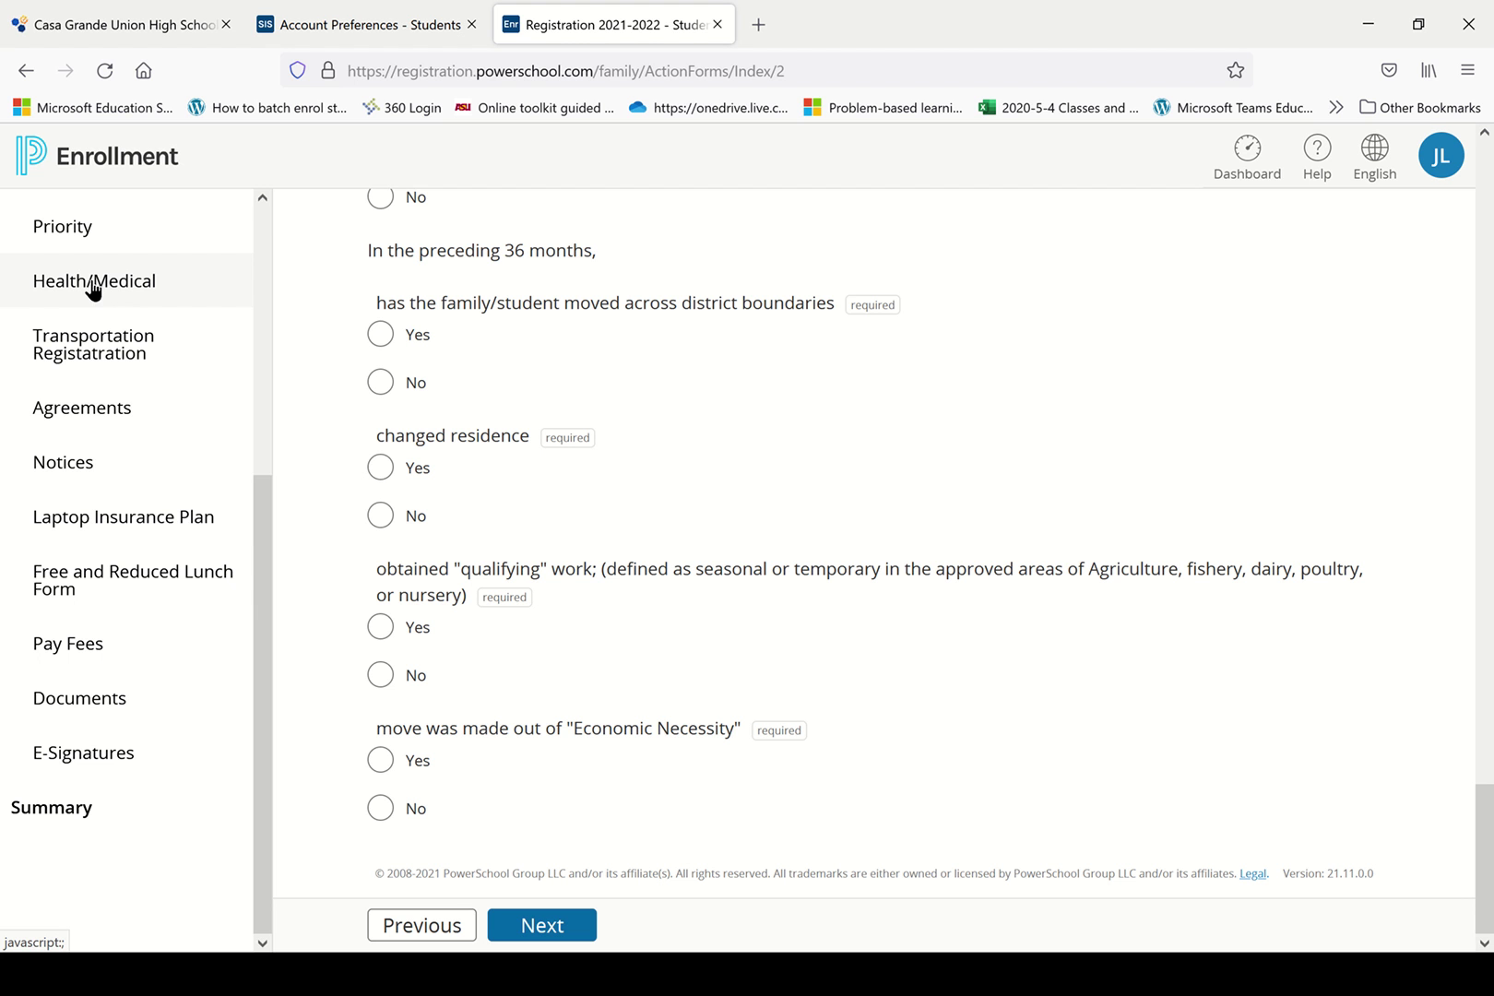
Open the registration Summary page and scroll through its table of missing fields per section.
{"action": "left_click", "coordinate": [53, 828]}
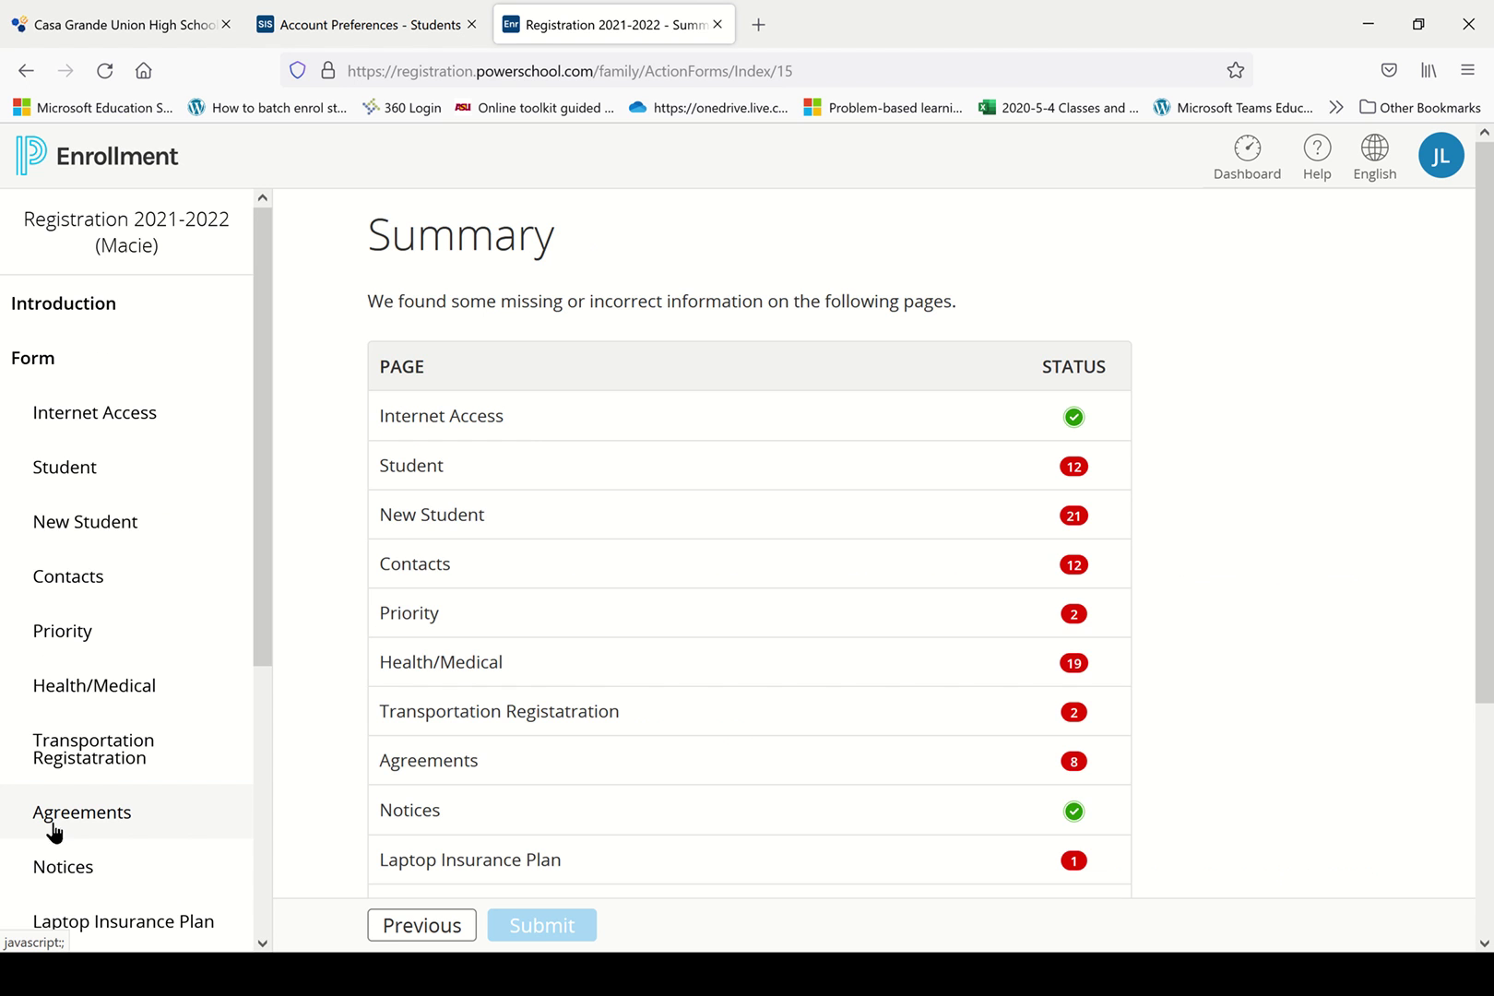
{"action": "scroll", "coordinate": [738, 554], "scroll_direction": "down", "scroll_amount": 1}
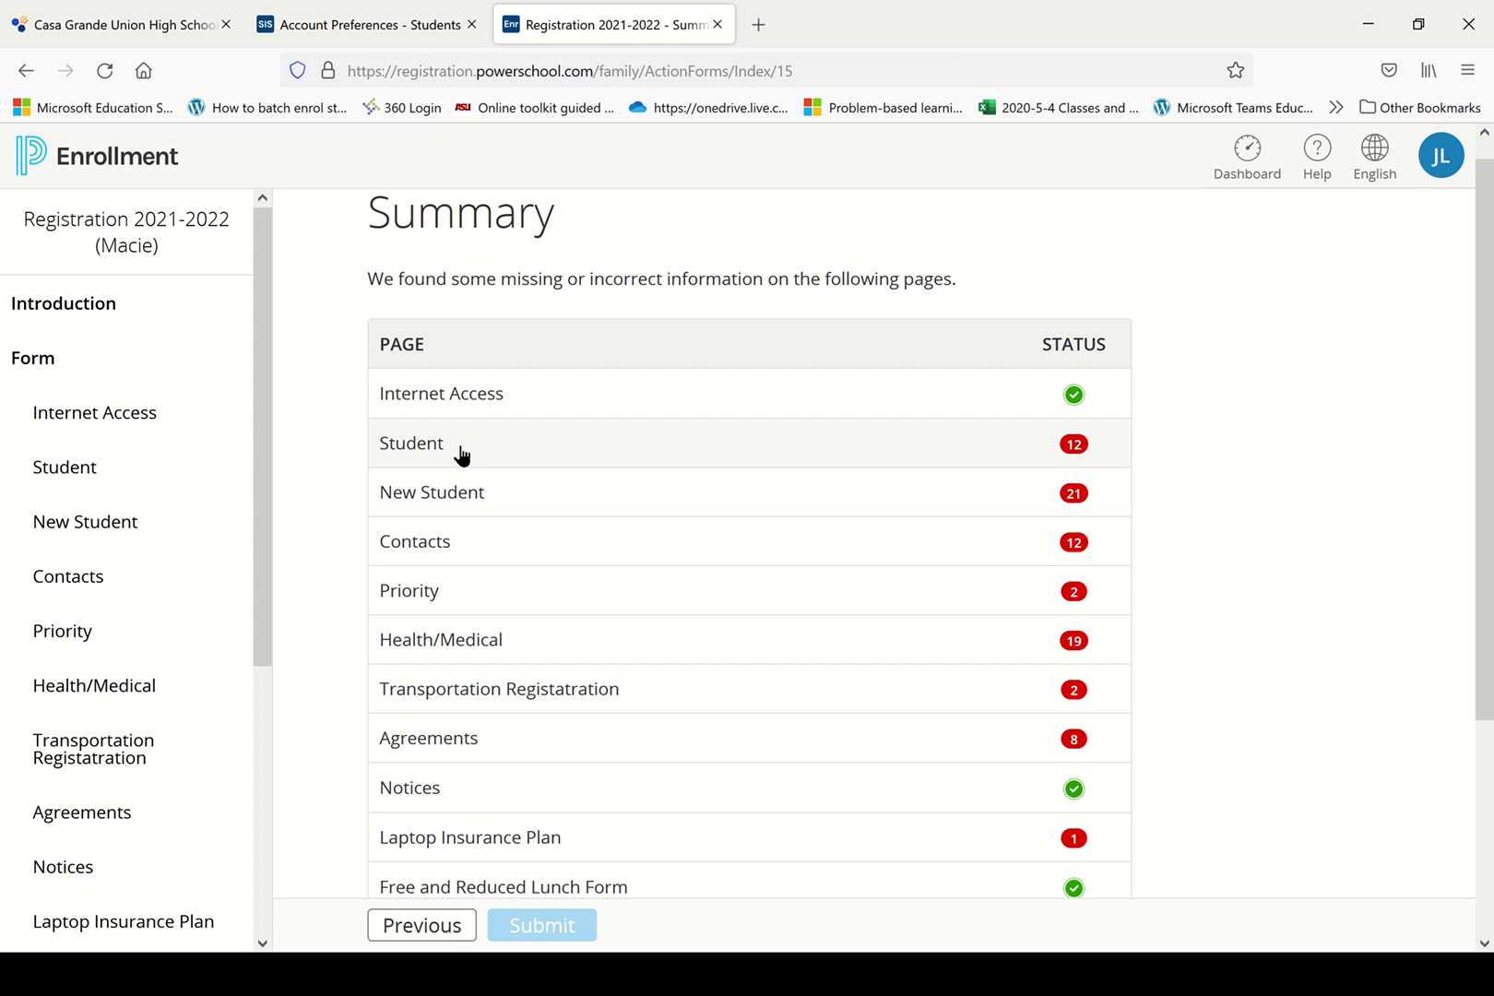
{"action": "scroll", "coordinate": [1367, 624], "scroll_direction": "down", "scroll_amount": 3}
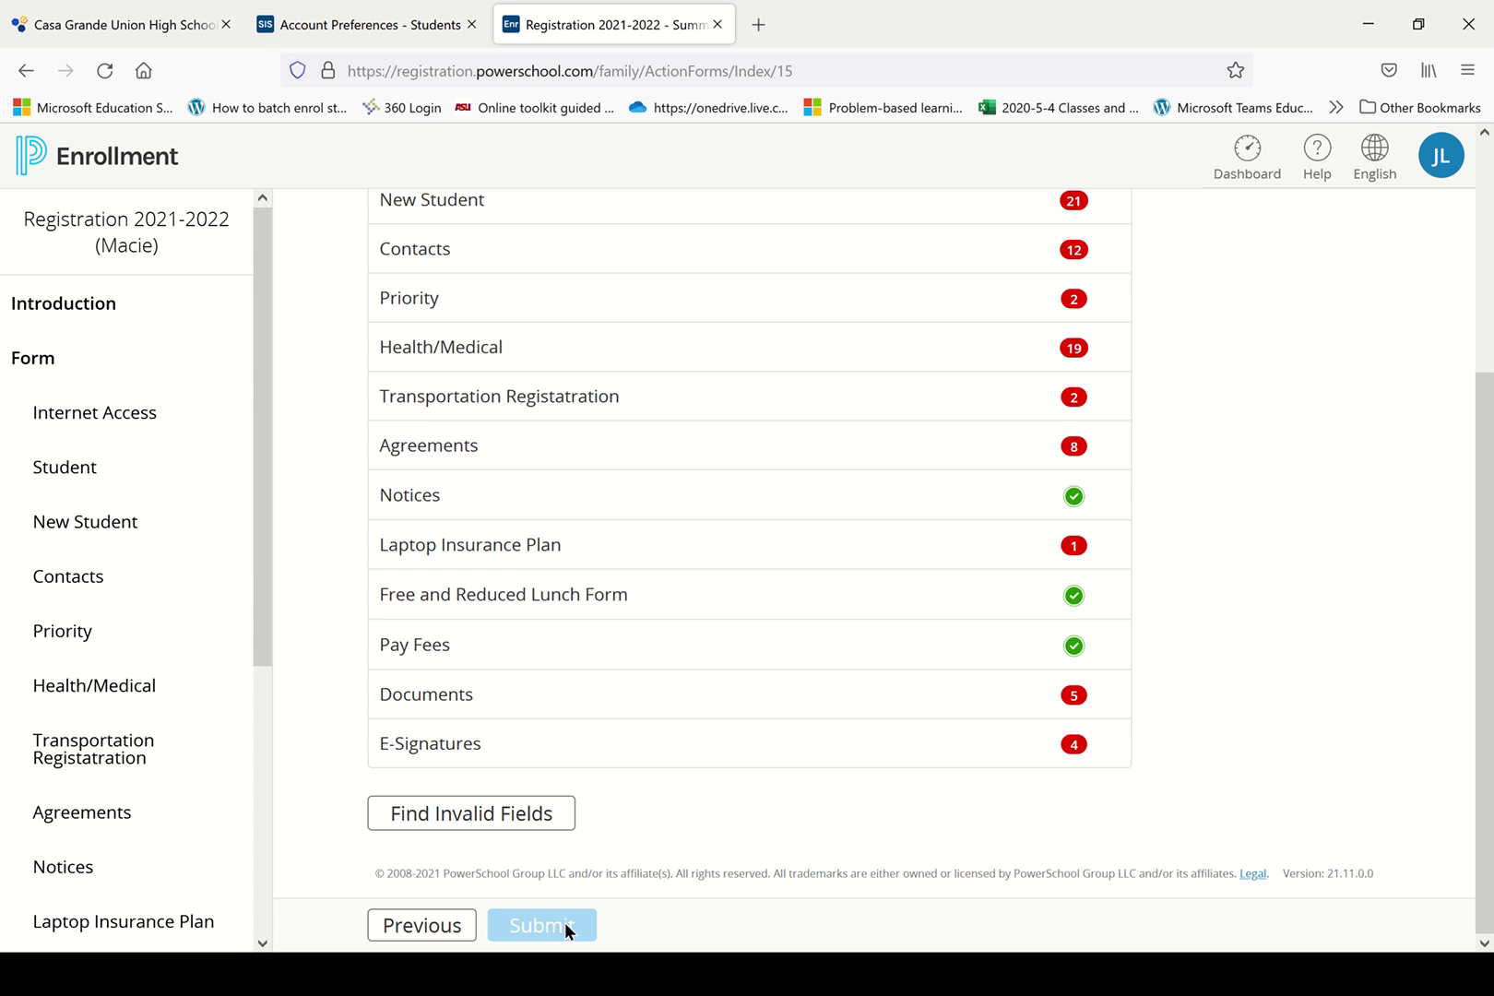
{"action": "scroll", "coordinate": [565, 922], "scroll_direction": "up", "scroll_amount": 3}
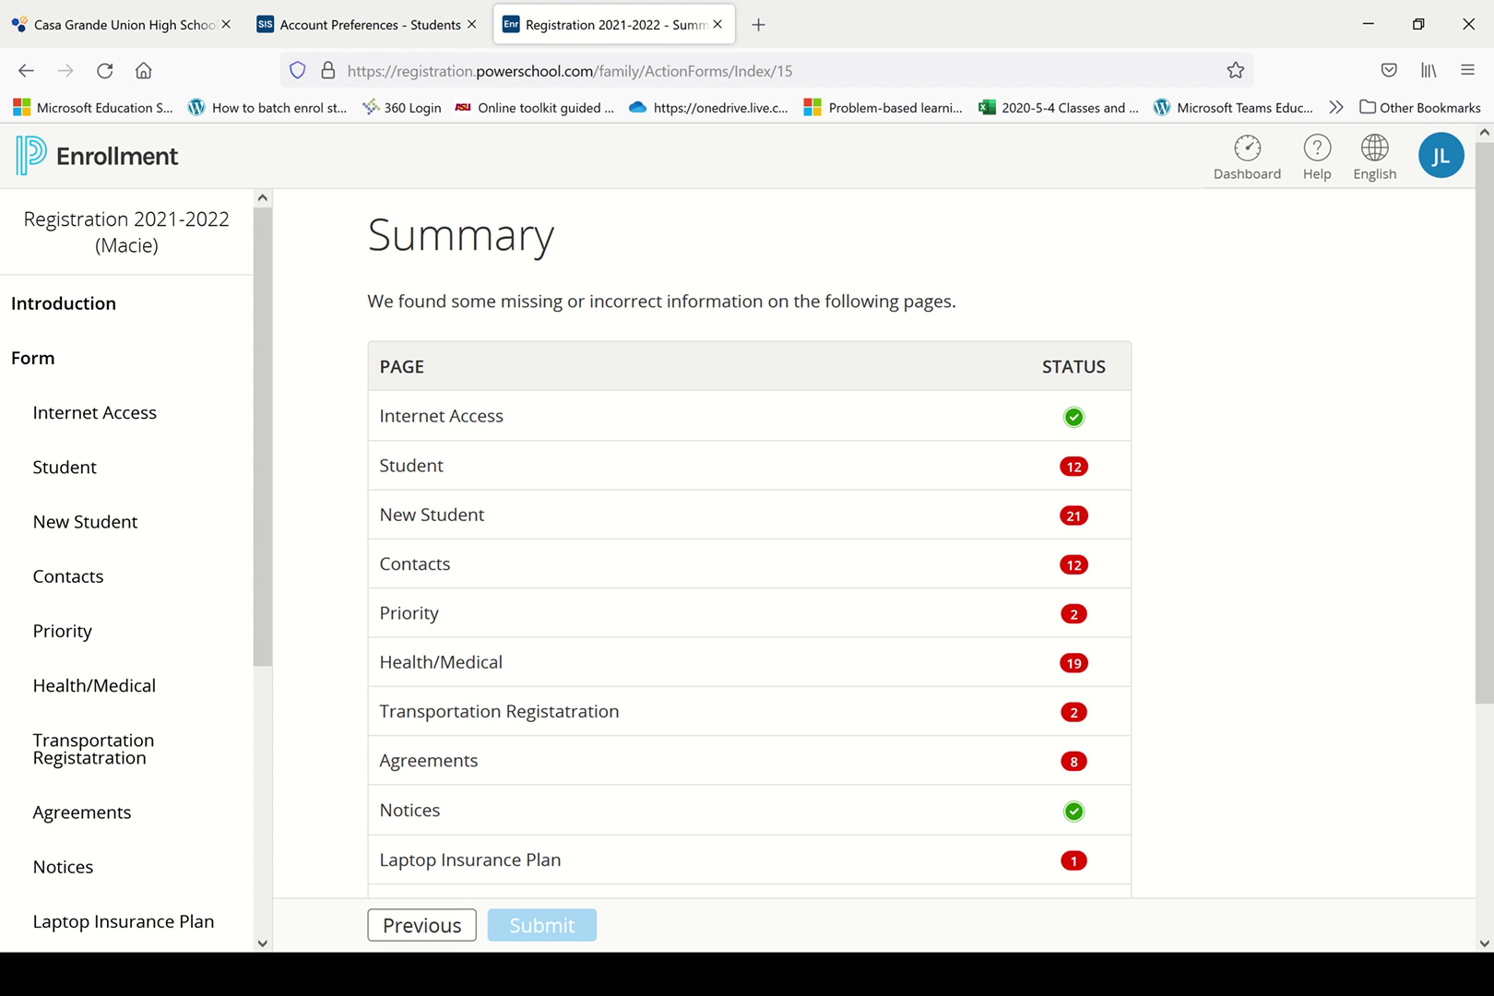
Open the avatar menu at the top right showing Account and Save & Sign Out.
{"action": "left_click", "coordinate": [1436, 167]}
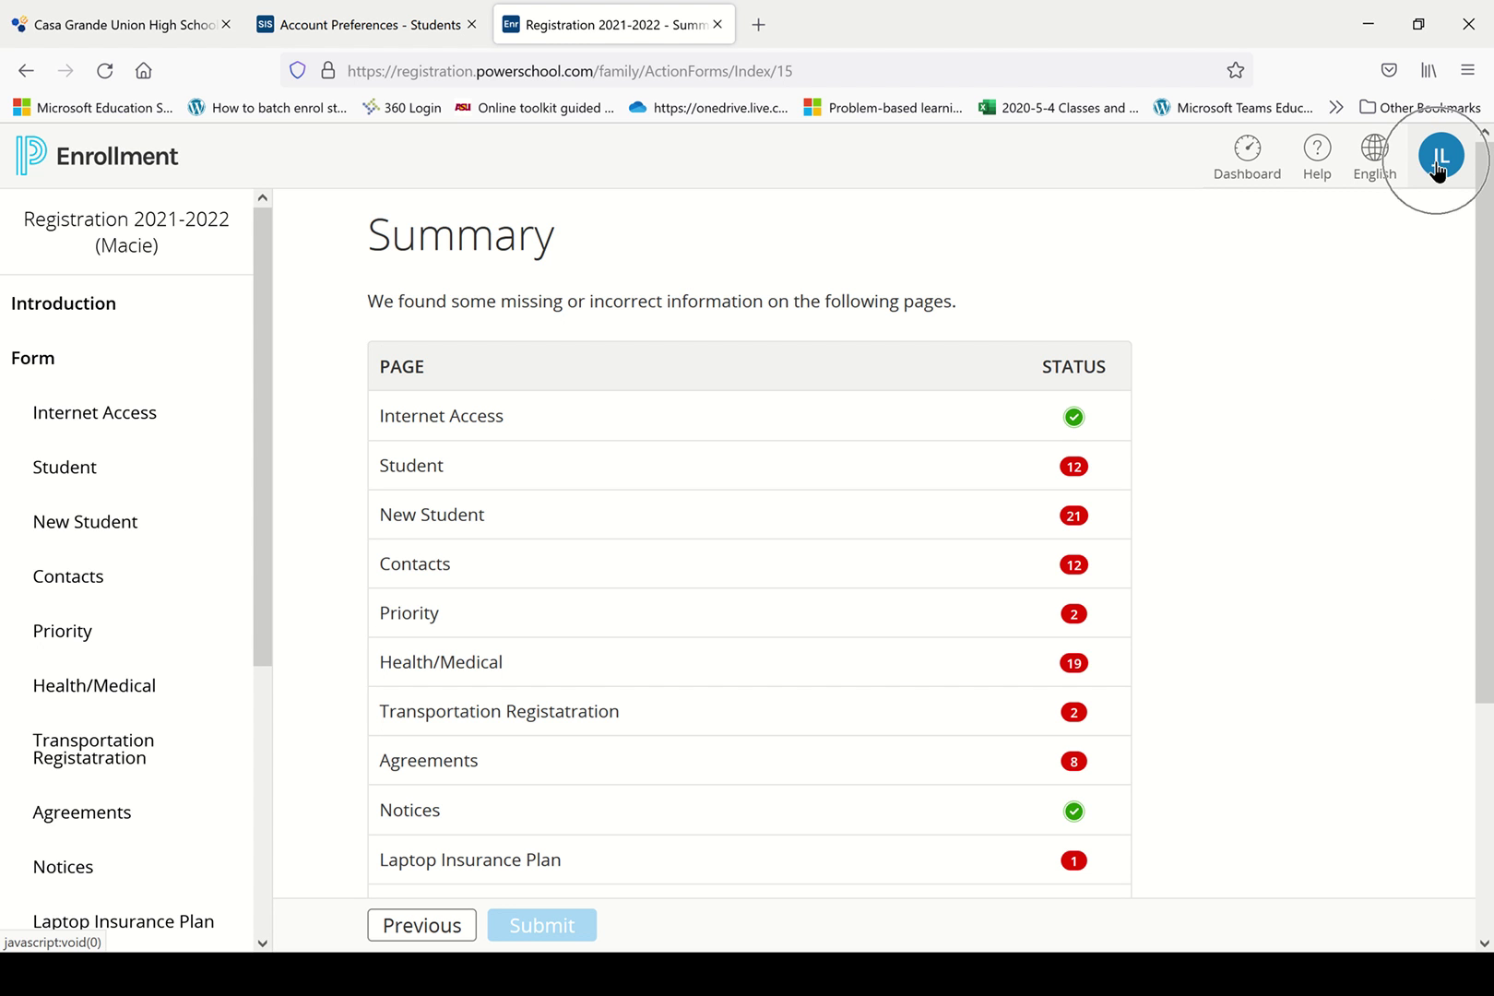